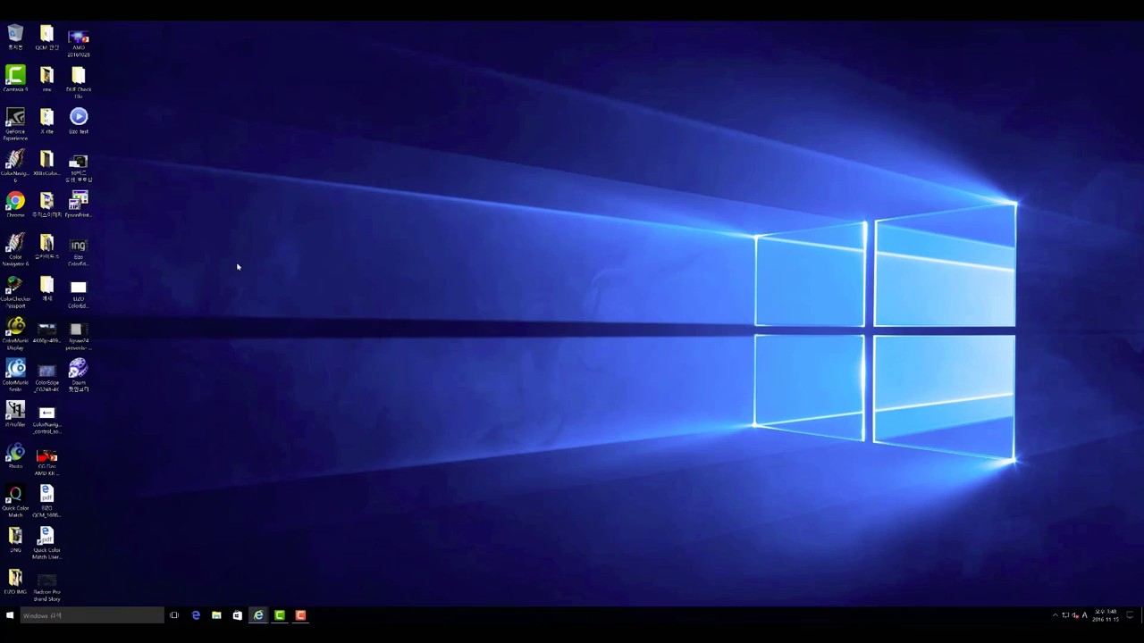
Open ColorNavigator 6 and start creating a new calibration target with manually entered values.
{"action": "left_click", "coordinate": [14, 246]}
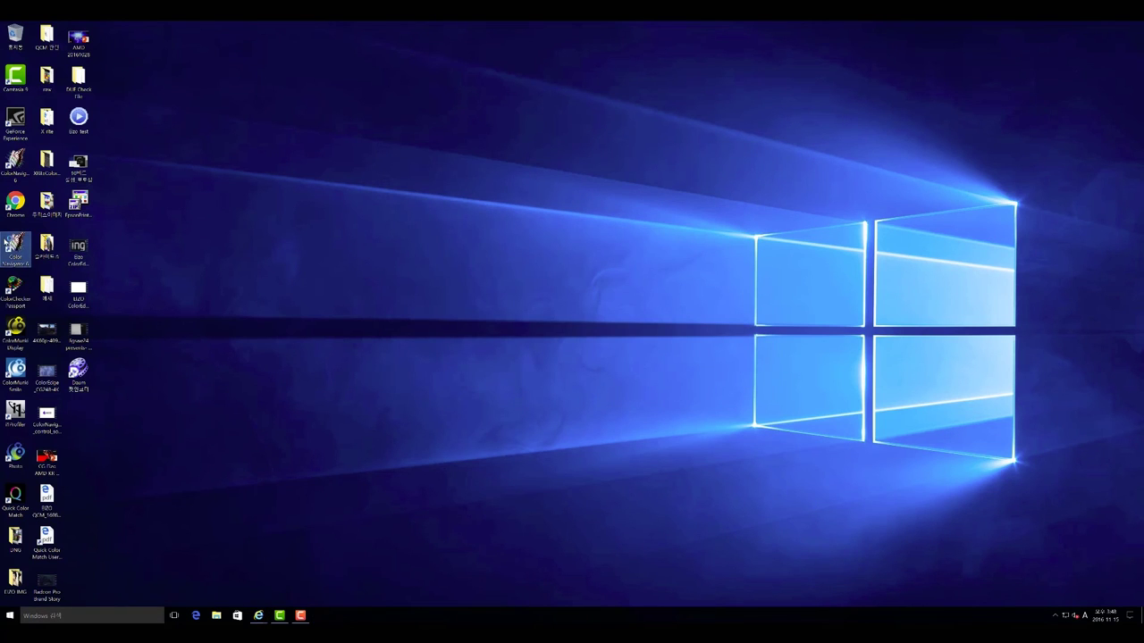
{"action": "double_click", "coordinate": [14, 246]}
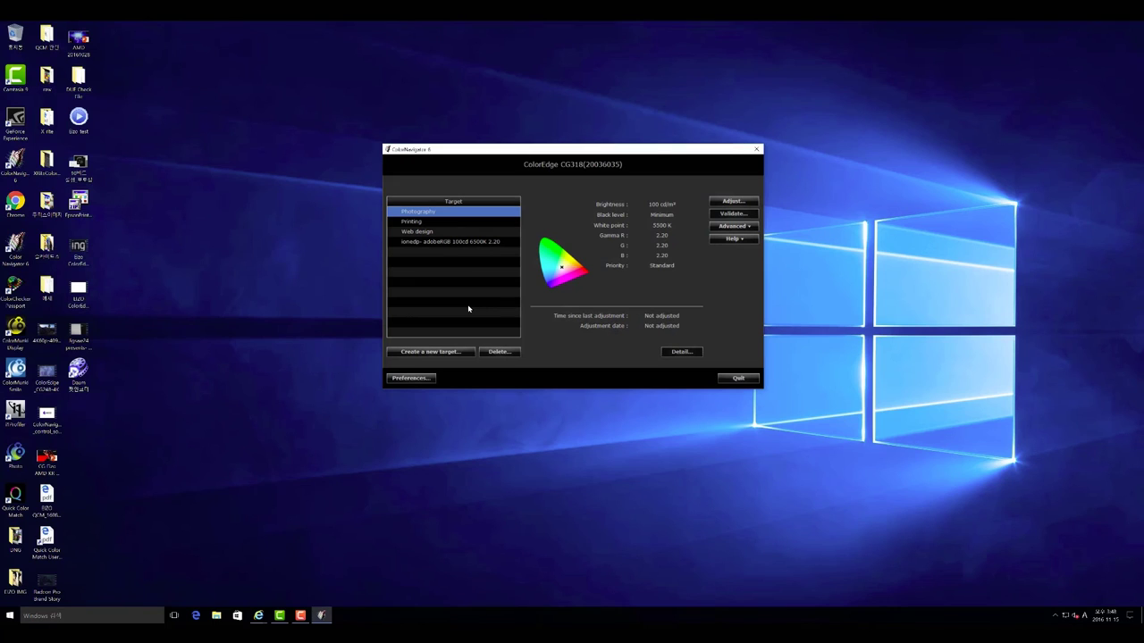
{"action": "left_click", "coordinate": [503, 198]}
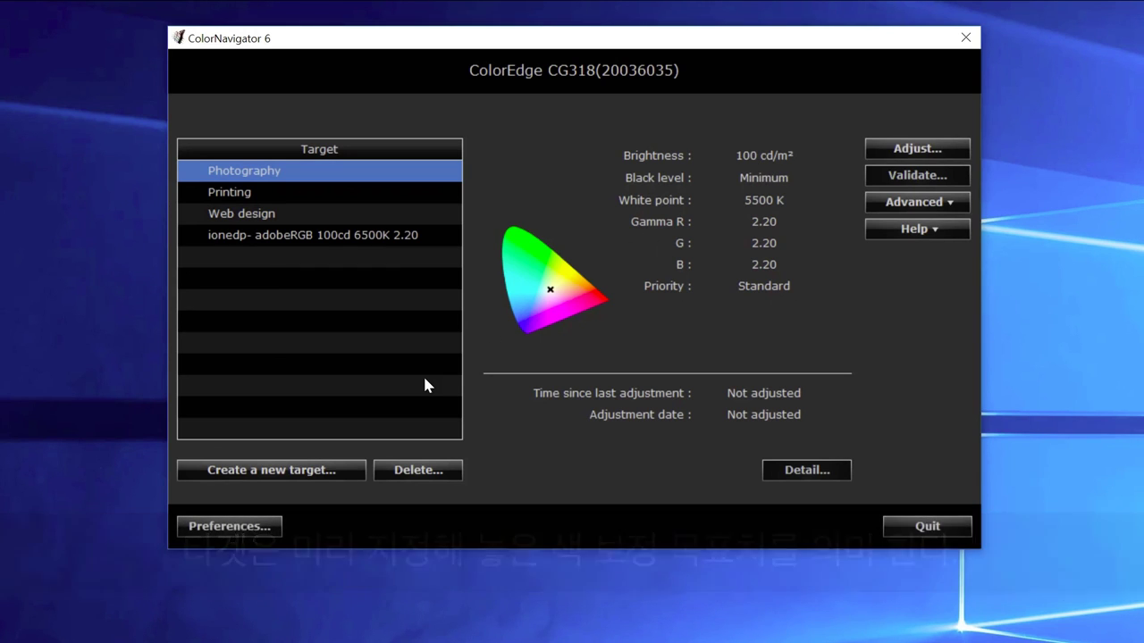
{"action": "left_click", "coordinate": [271, 478]}
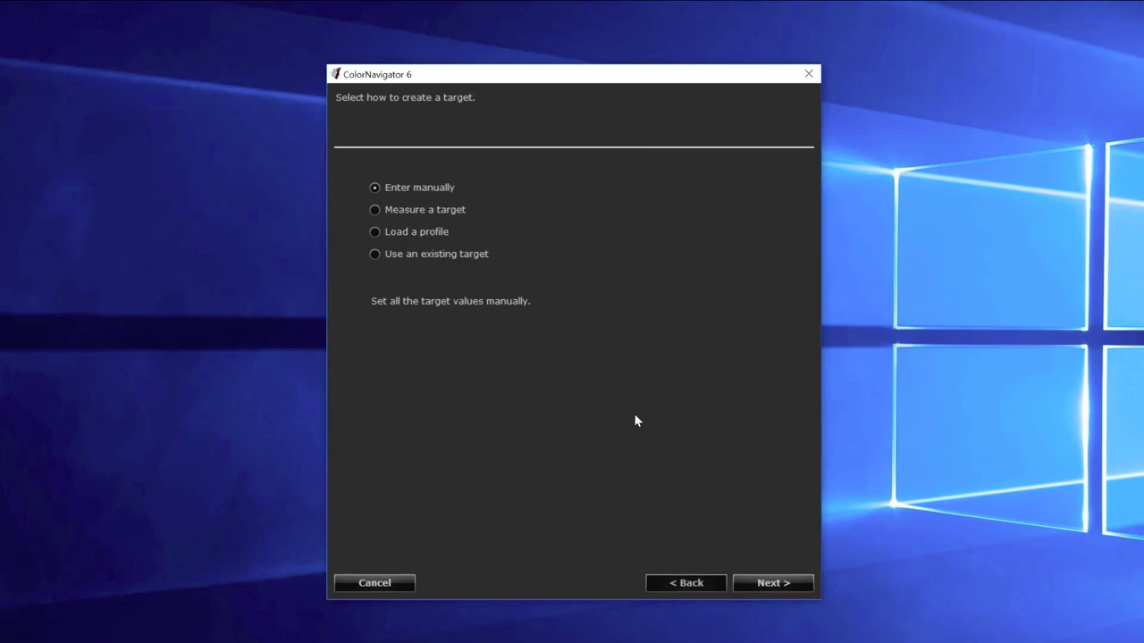
{"action": "left_click", "coordinate": [767, 582]}
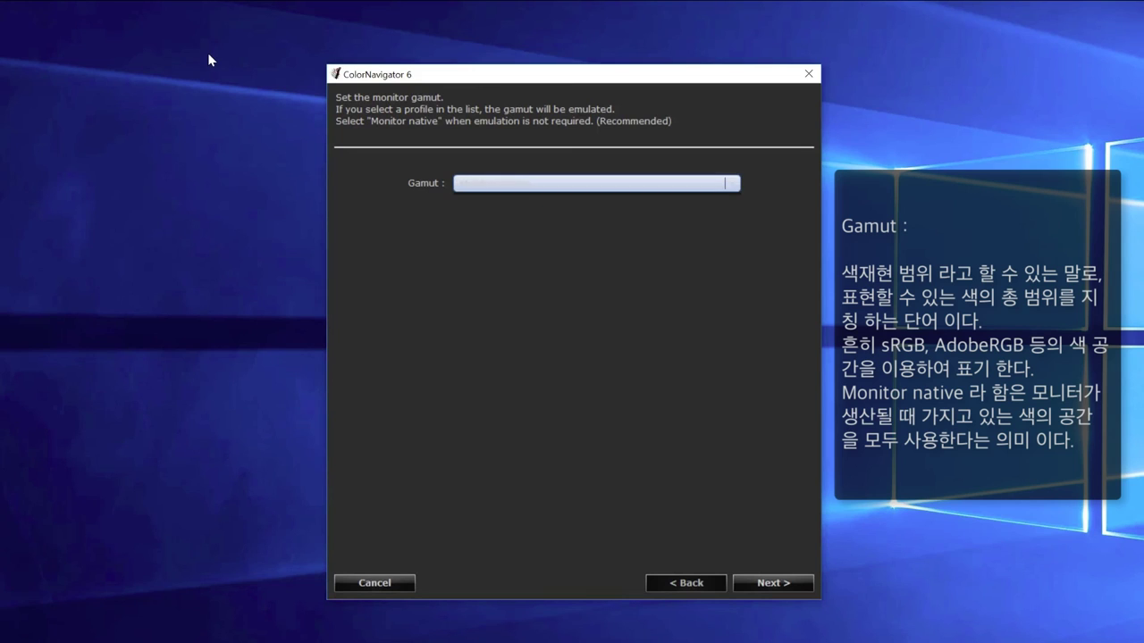
Set the target's gamut to sRGB IEC61966-2.1.
{"action": "key", "text": "alt+Down"}
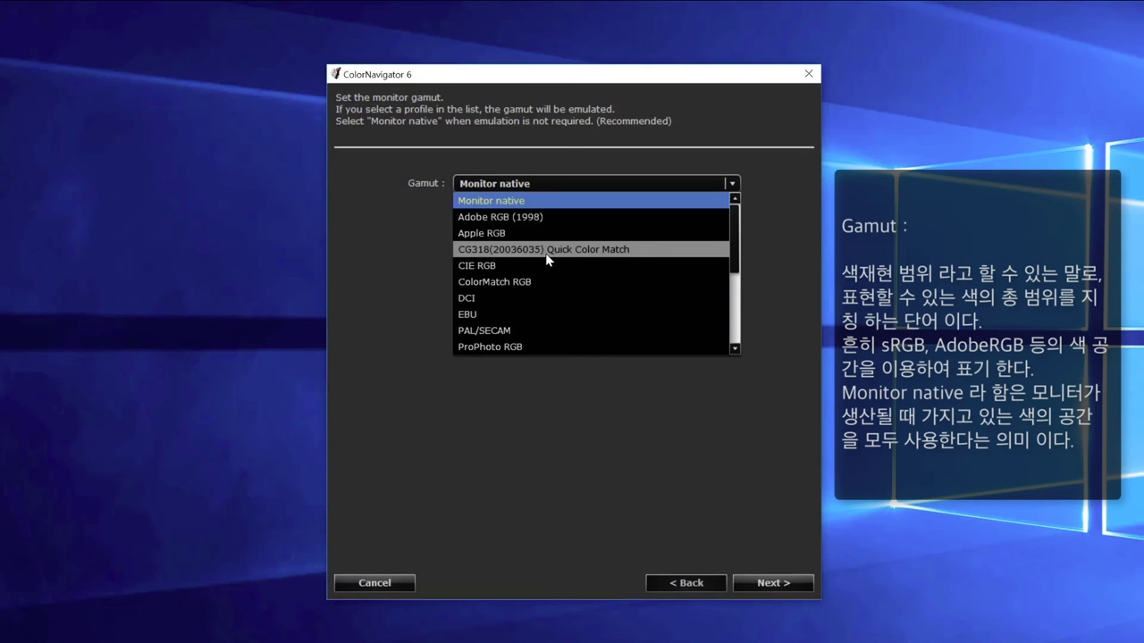
{"action": "scroll", "coordinate": [546, 255], "scroll_direction": "down", "scroll_amount": 1}
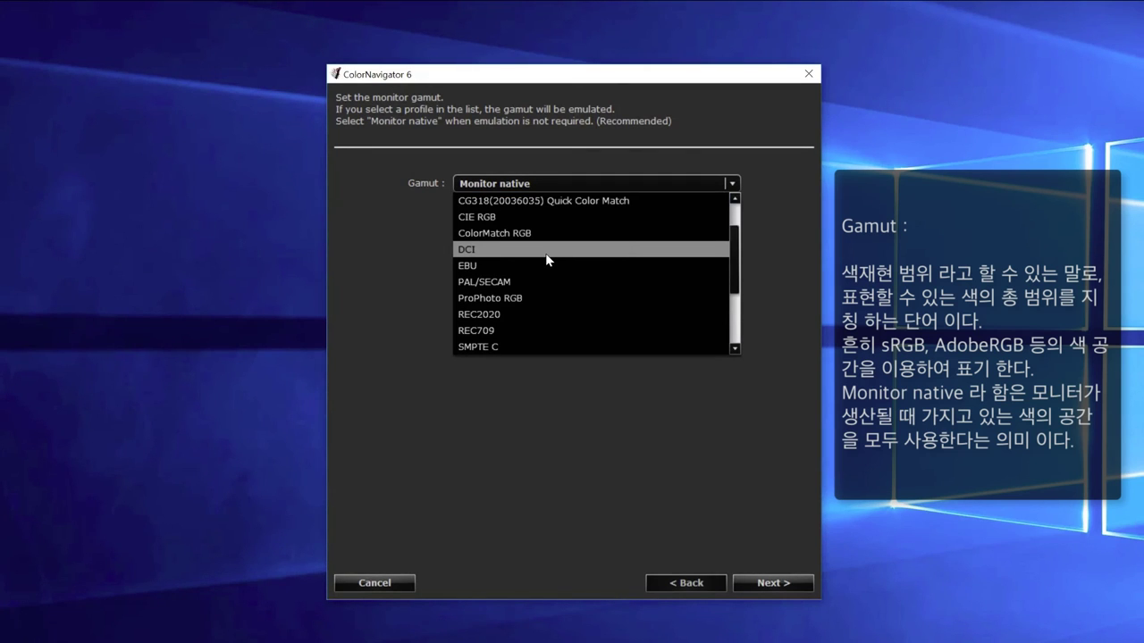
{"action": "scroll", "coordinate": [546, 256], "scroll_direction": "down", "scroll_amount": 1}
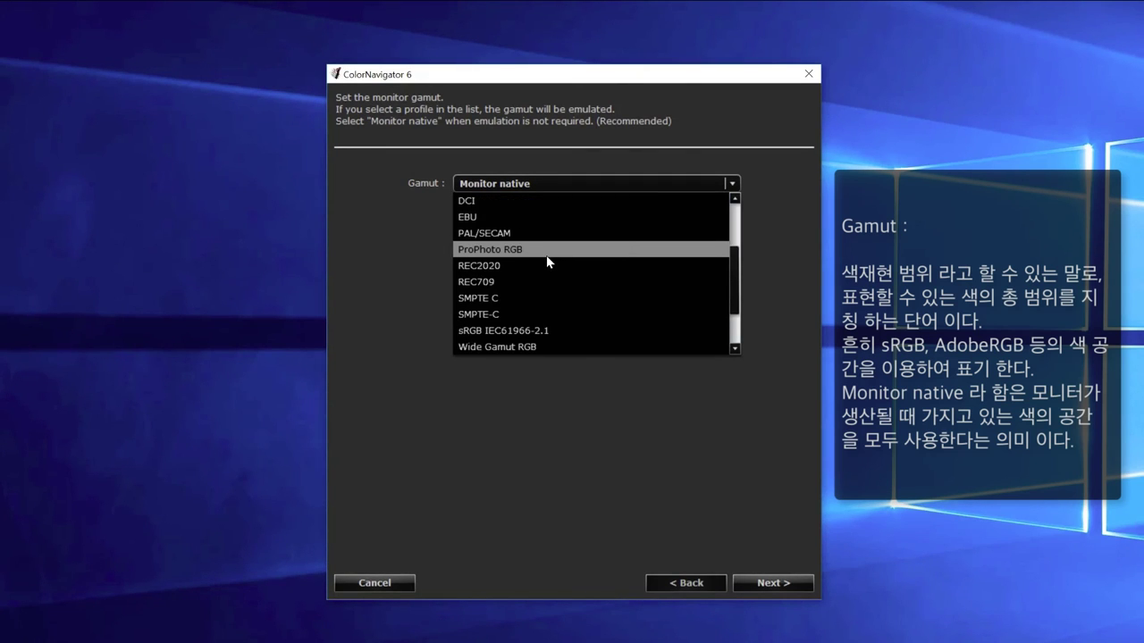
{"action": "scroll", "coordinate": [547, 262], "scroll_direction": "down", "scroll_amount": 1}
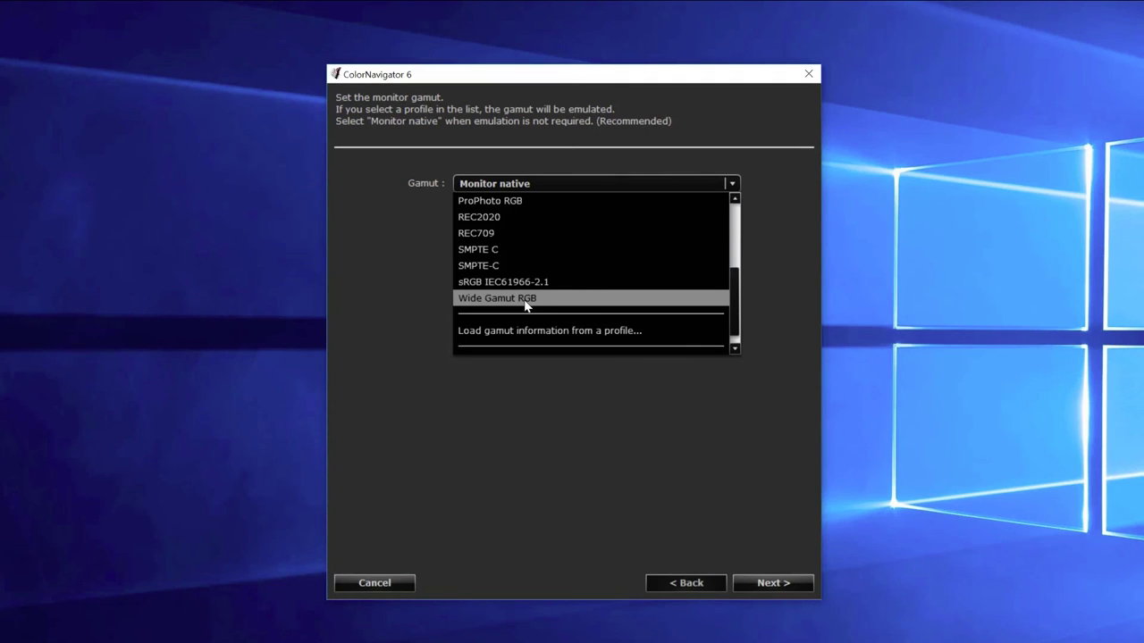
{"action": "scroll", "coordinate": [526, 307], "scroll_direction": "down", "scroll_amount": 1}
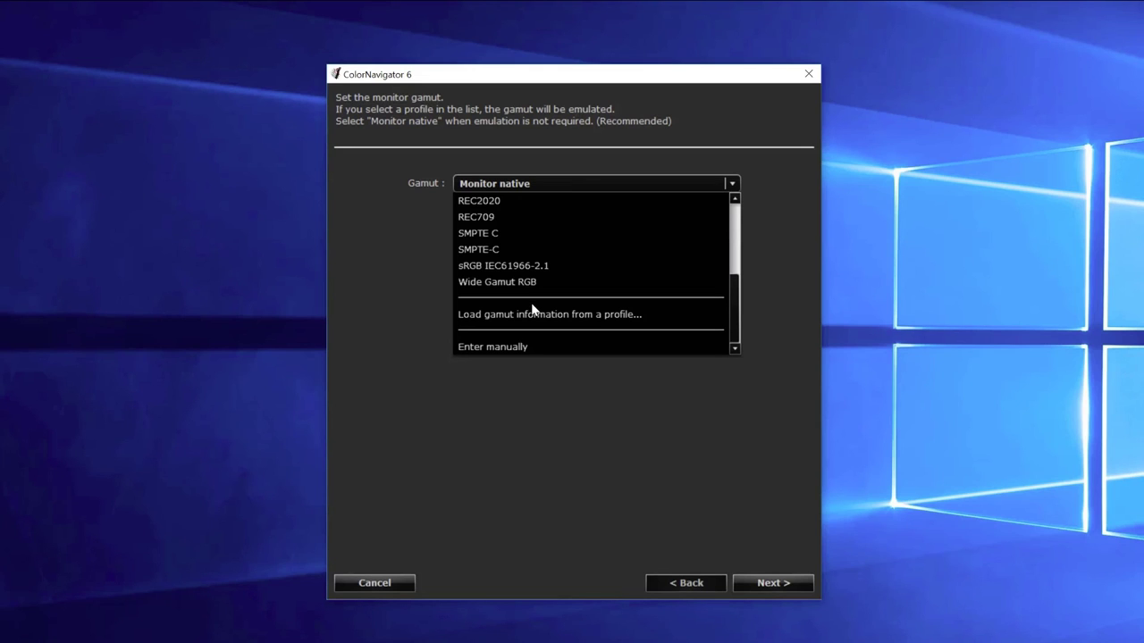
{"action": "scroll", "coordinate": [532, 309], "scroll_direction": "up", "scroll_amount": 5}
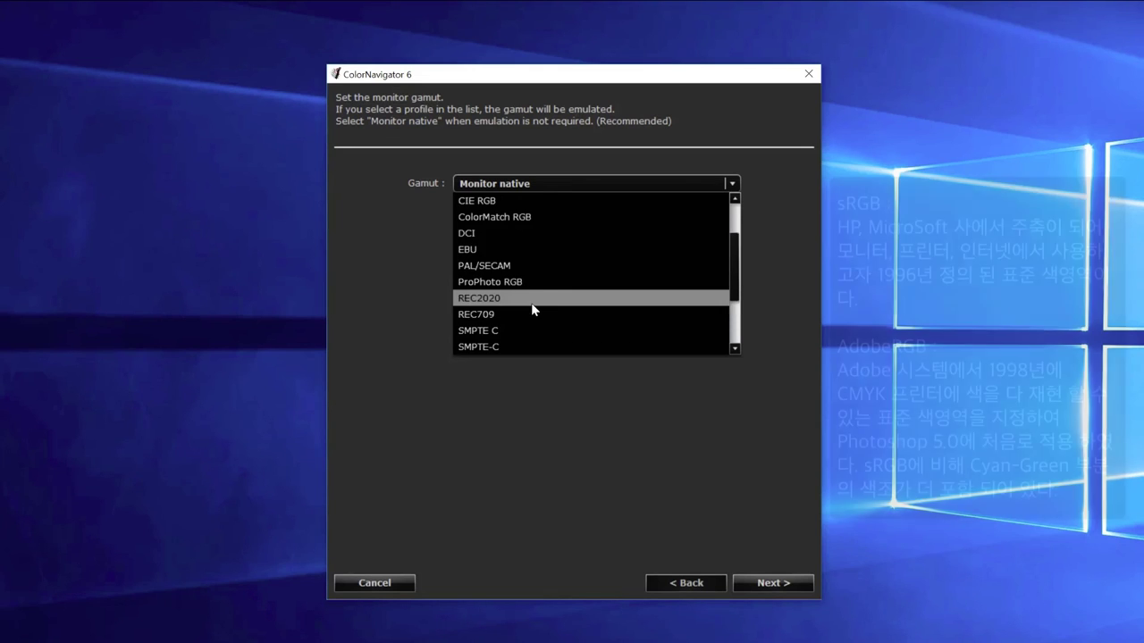
{"action": "scroll", "coordinate": [532, 309], "scroll_direction": "up", "scroll_amount": 2}
{"action": "scroll", "coordinate": [531, 309], "scroll_direction": "up", "scroll_amount": 1}
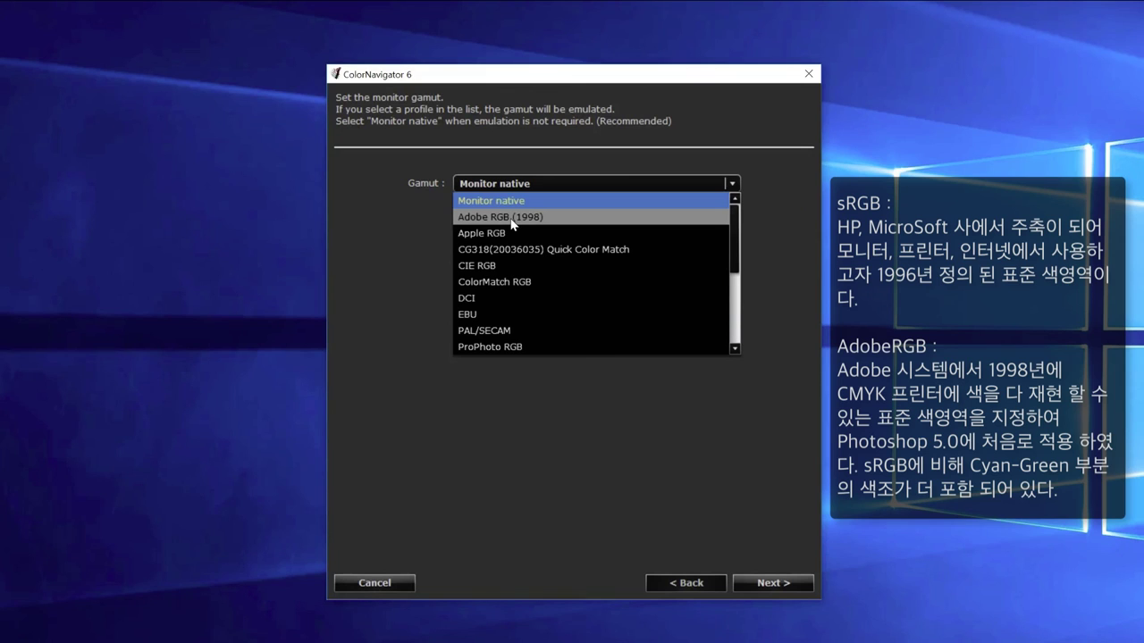
{"action": "scroll", "coordinate": [513, 224], "scroll_direction": "down", "scroll_amount": 2}
{"action": "scroll", "coordinate": [513, 224], "scroll_direction": "down", "scroll_amount": 1}
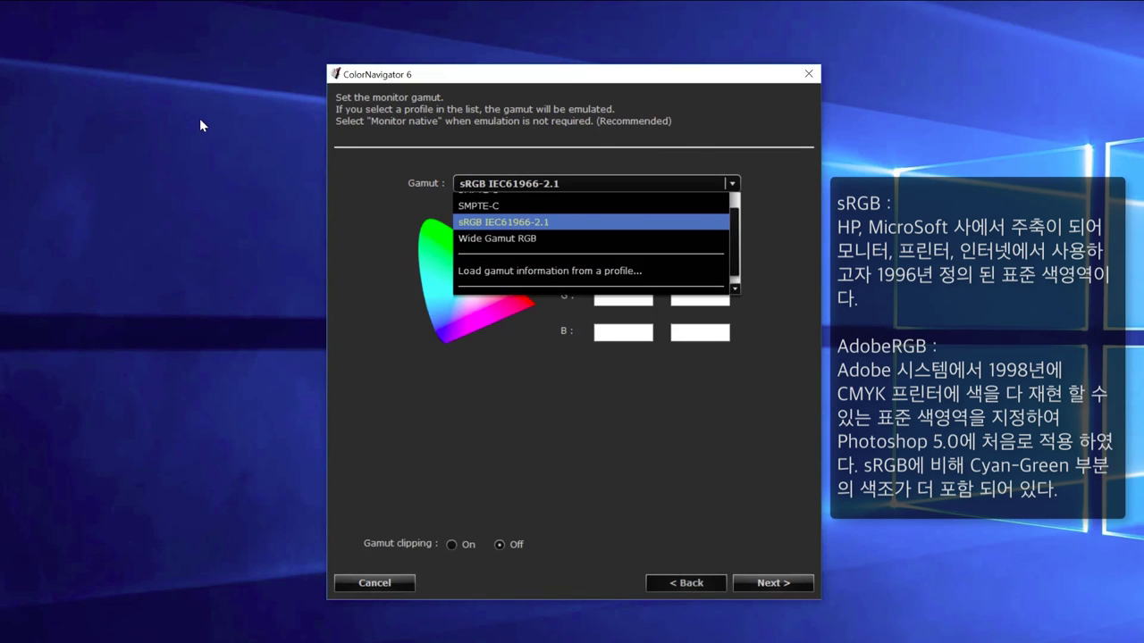
{"action": "key", "text": "Return"}
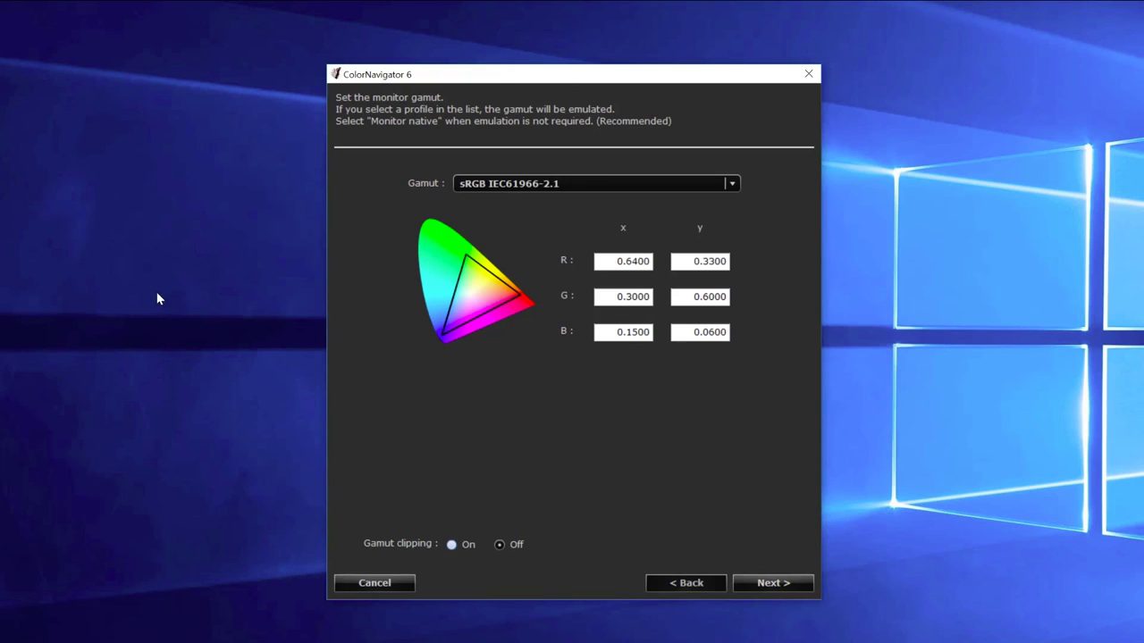
Leave gamut clipping off and continue to the brightness and white point settings.
{"action": "left_click", "coordinate": [463, 546]}
{"action": "key", "text": "Right"}
{"action": "left_click", "coordinate": [761, 582]}
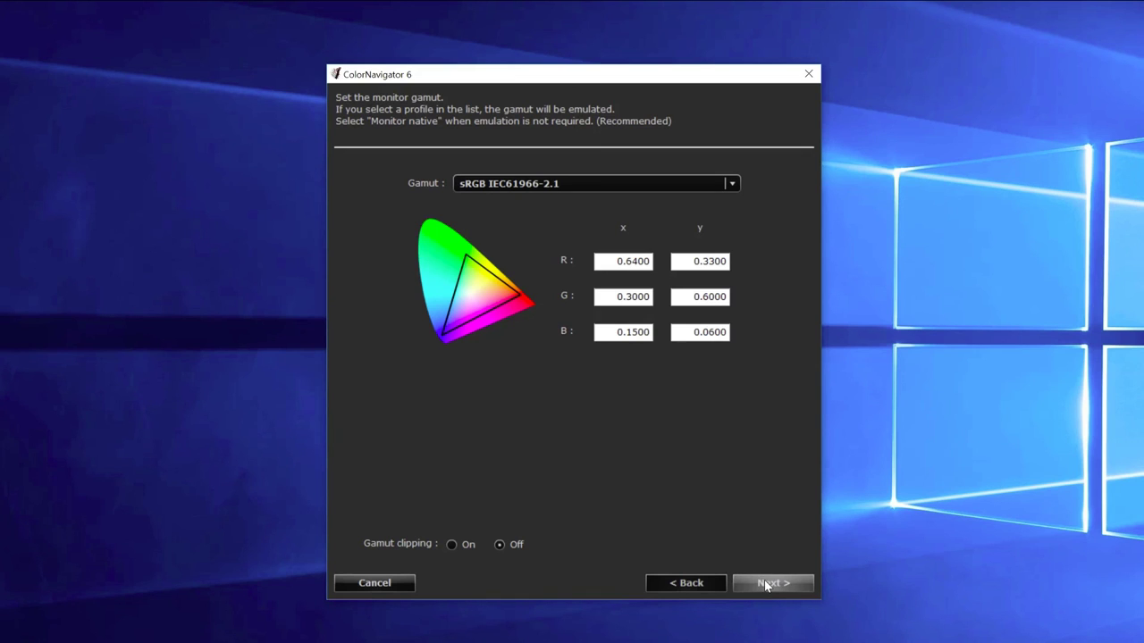
{"action": "left_click", "coordinate": [766, 583]}
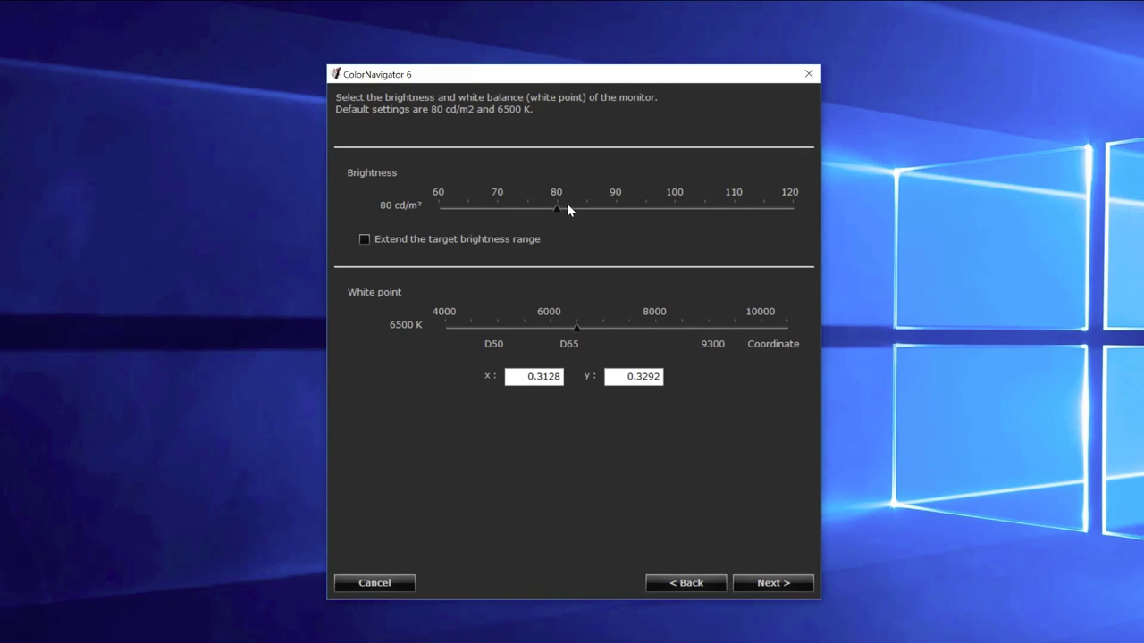
Set the target brightness to 120 cd/m² and leave the target brightness range unextended.
{"action": "left_click_drag", "start_coordinate": [555, 209], "coordinate": [785, 214]}
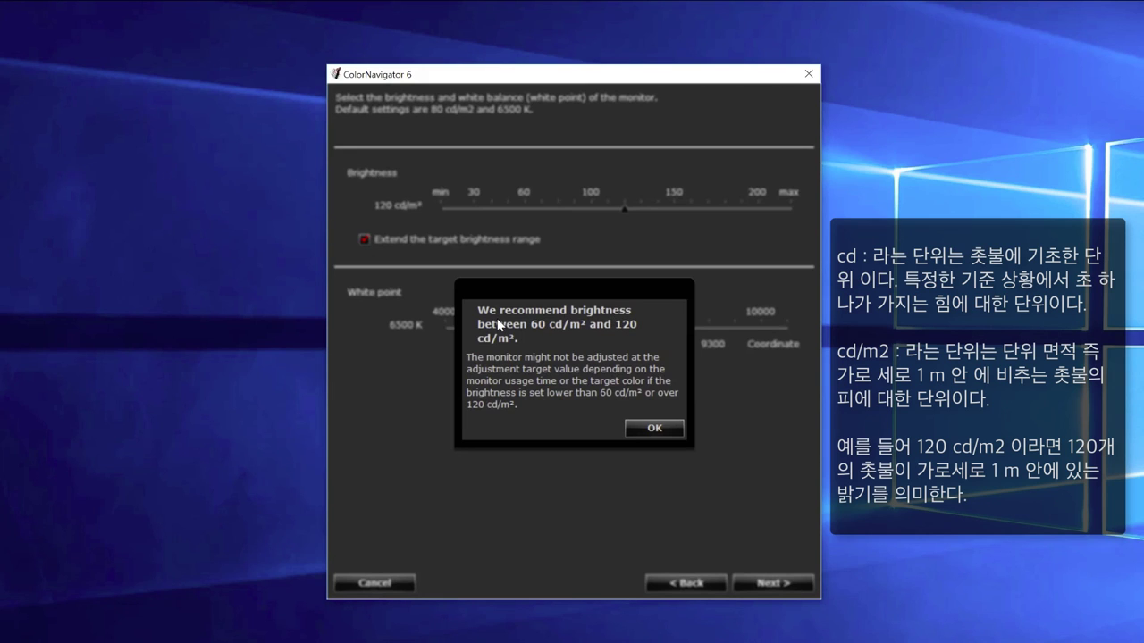
{"action": "left_click", "coordinate": [648, 425]}
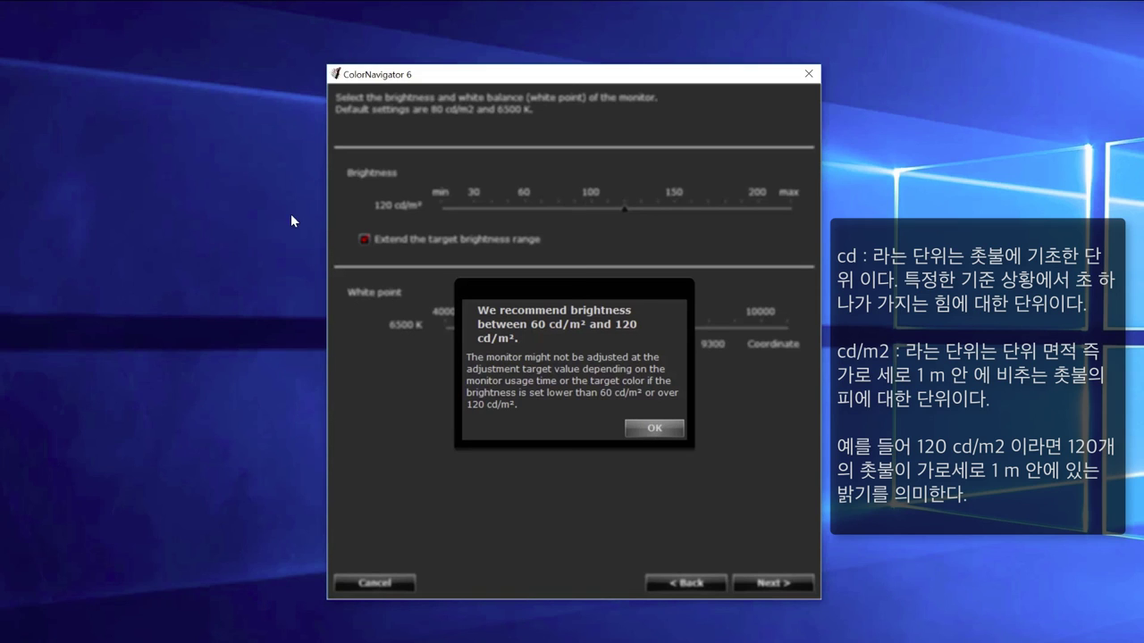
{"action": "left_click", "coordinate": [654, 428]}
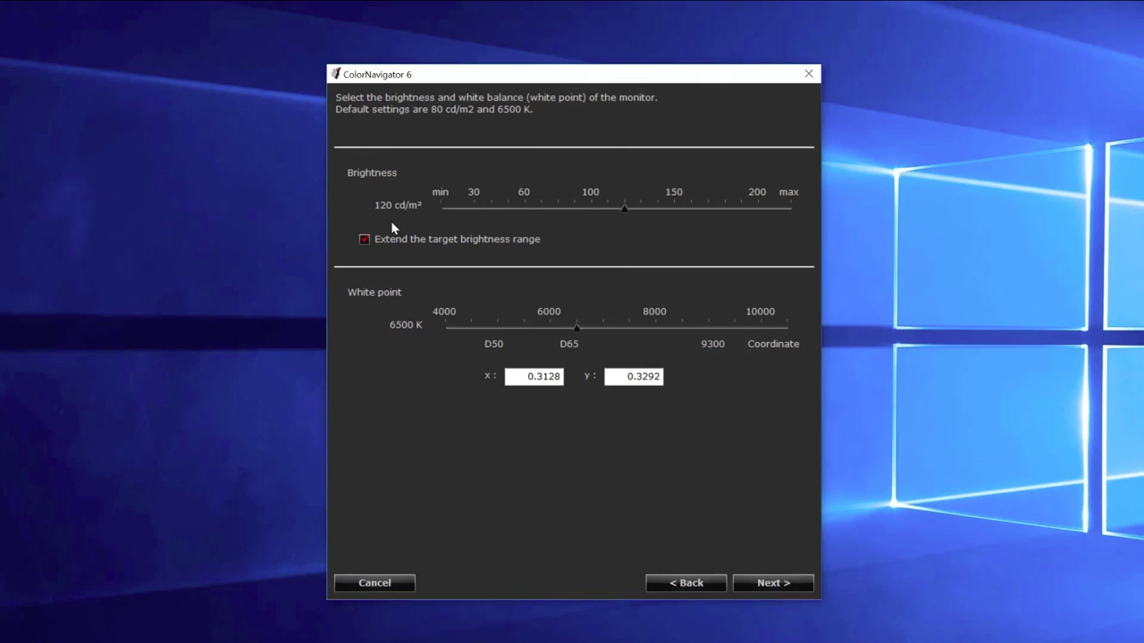
{"action": "left_click", "coordinate": [365, 239]}
{"action": "left_click", "coordinate": [365, 239]}
{"action": "key", "text": "space"}
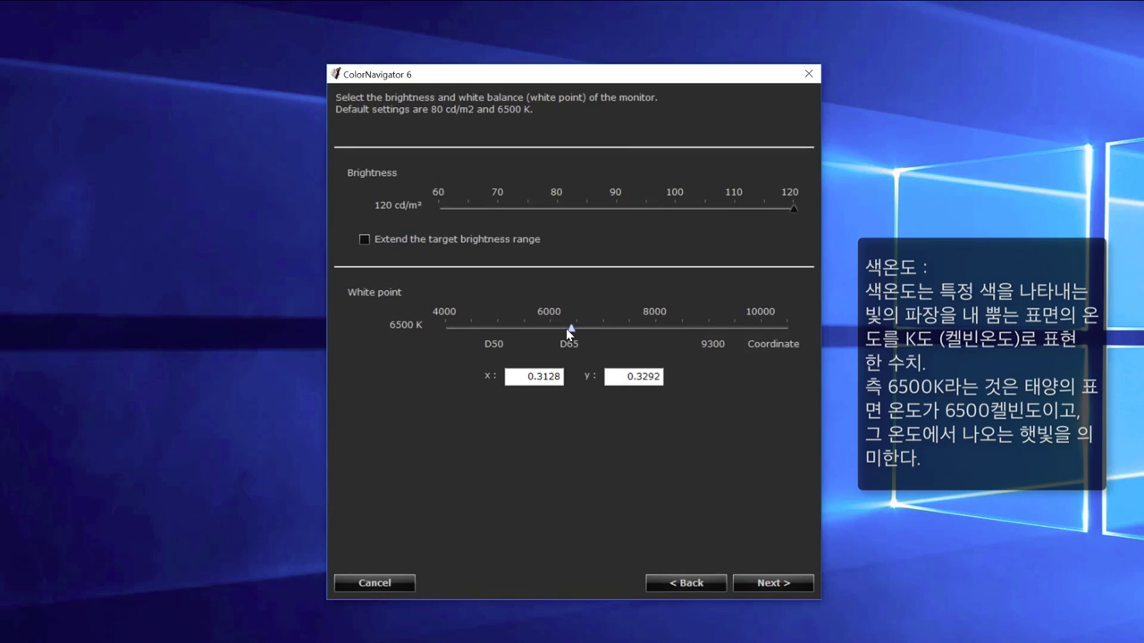
Lower the white point to 5000 K.
{"action": "left_click_drag", "start_coordinate": [564, 329], "coordinate": [561, 334]}
{"action": "left_click_drag", "start_coordinate": [555, 332], "coordinate": [551, 332]}
{"action": "left_click_drag", "start_coordinate": [540, 329], "coordinate": [526, 332]}
{"action": "left_click_drag", "start_coordinate": [517, 330], "coordinate": [500, 329]}
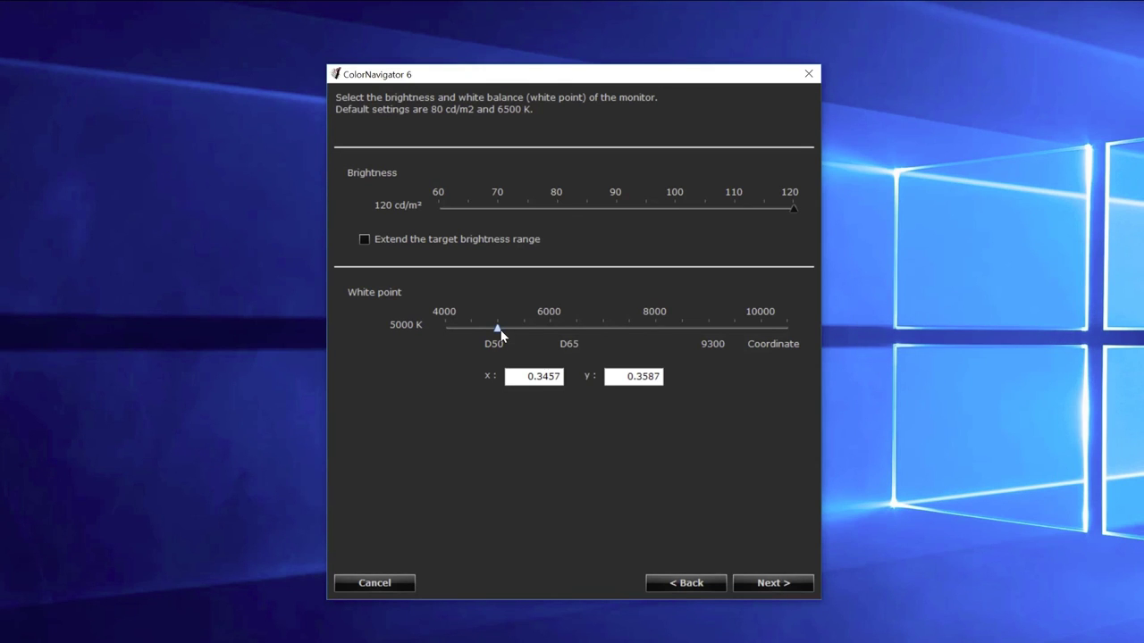
Set the white point to 6500 K and continue to the tone curve settings.
{"action": "left_click_drag", "start_coordinate": [517, 330], "coordinate": [576, 330]}
{"action": "left_click", "coordinate": [576, 329]}
{"action": "left_click", "coordinate": [576, 329]}
{"action": "left_click", "coordinate": [805, 588]}
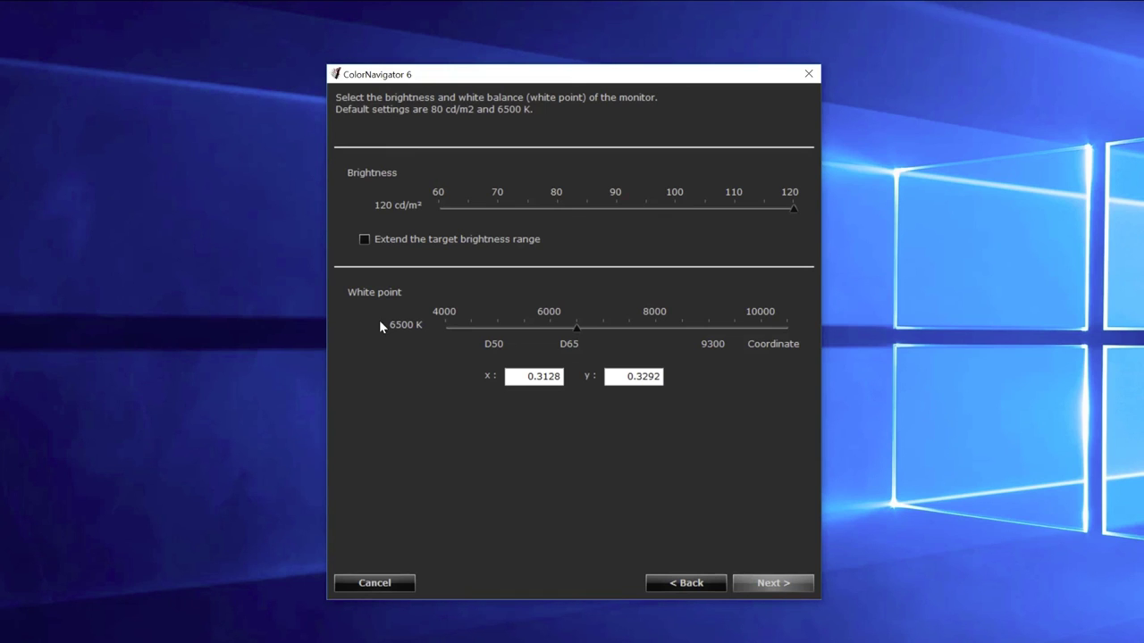
{"action": "left_click", "coordinate": [787, 585]}
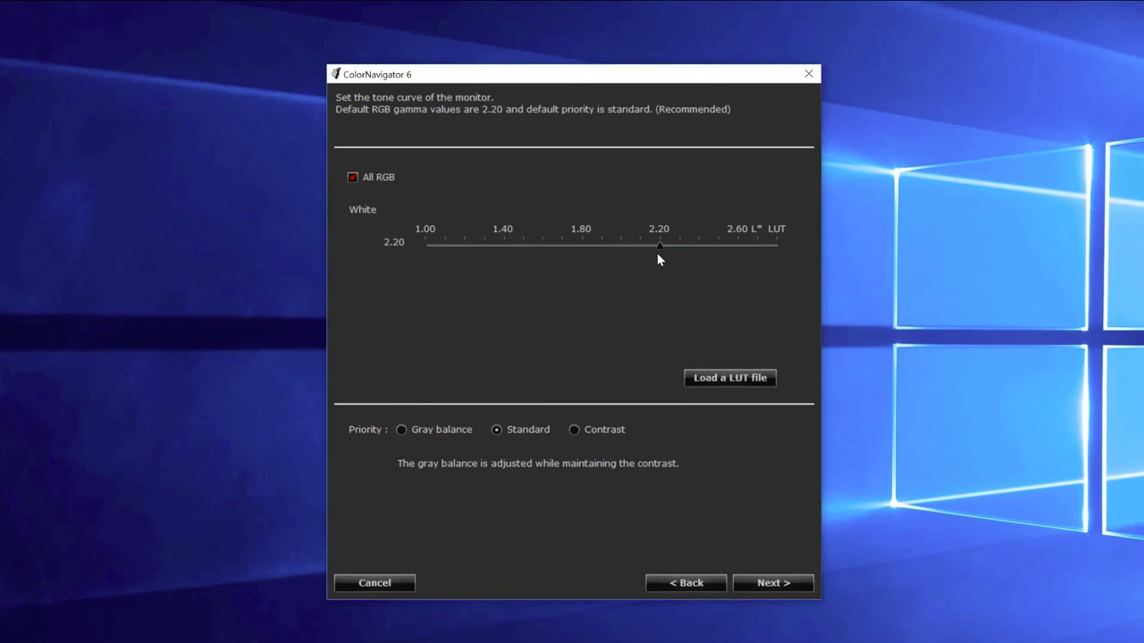
Set the tone curve priority to Gray balance and continue to naming the adjustment target.
{"action": "left_click", "coordinate": [713, 381]}
{"action": "key", "text": "Left"}
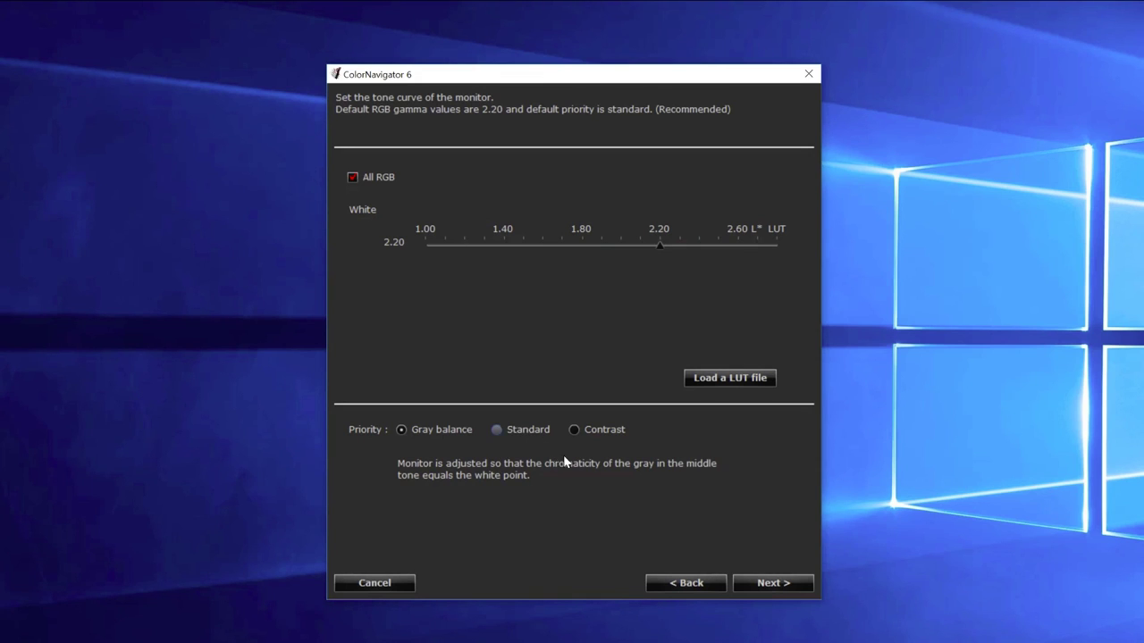
{"action": "left_click", "coordinate": [774, 584]}
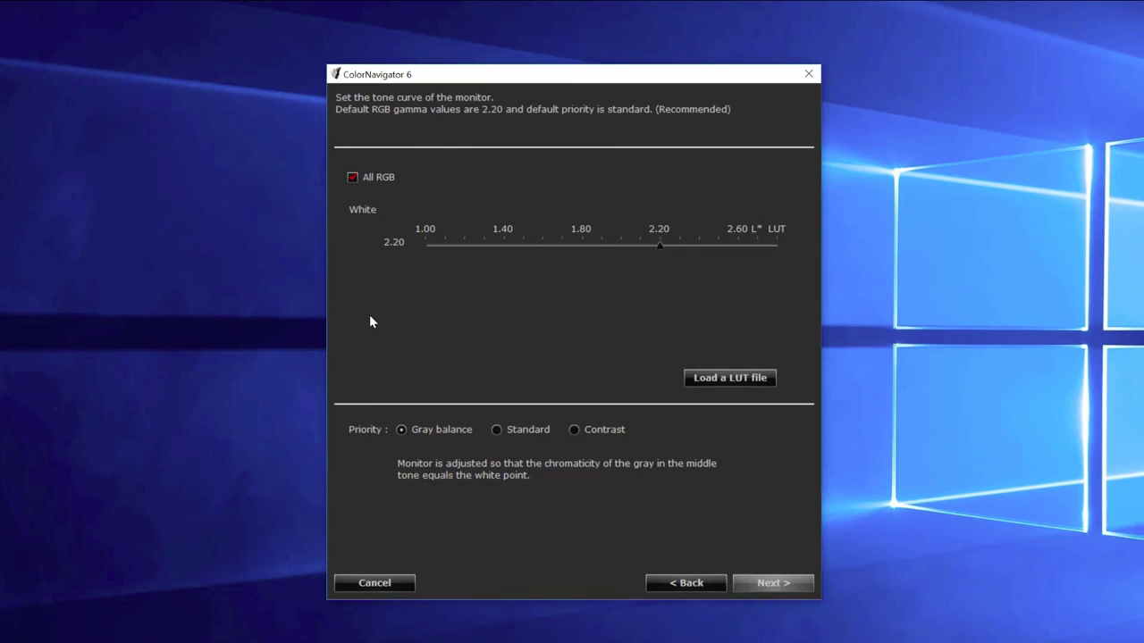
{"action": "left_click", "coordinate": [774, 584]}
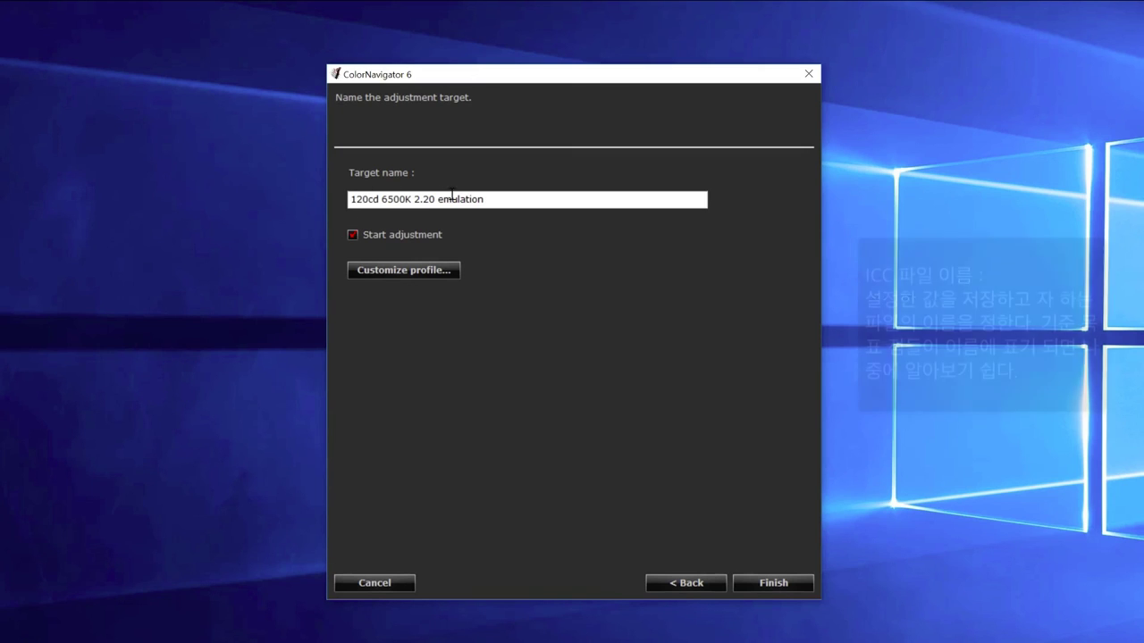
Name the target "120cd 6500K 2.20 sRGB" and finish it with Start adjustment enabled.
{"action": "left_click", "coordinate": [488, 202]}
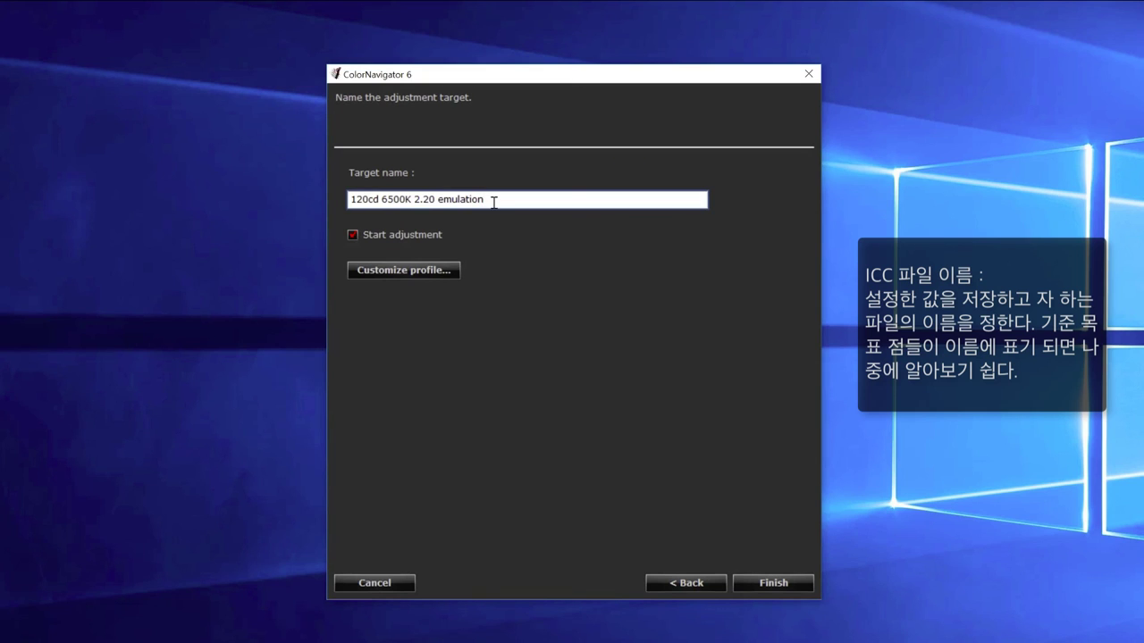
{"action": "key", "text": "BackSpace"}
{"action": "key", "text": "BackSpace"}
{"action": "key", "text": "BackSpace"}
{"action": "key", "text": "BackSpace"}
{"action": "key", "text": "BackSpace"}
{"action": "key", "text": "BackSpace"}
{"action": "key", "text": "BackSpace"}
{"action": "key", "text": "BackSpace"}
{"action": "key", "text": "BackSpace"}
{"action": "type", "text": "s"}
{"action": "type", "text": "RG"}
{"action": "type", "text": "B"}
{"action": "type", "text": "20"}
{"action": "type", "text": "16"}
{"action": "key", "text": "BackSpace"}
{"action": "key", "text": "BackSpace"}
{"action": "key", "text": "BackSpace"}
{"action": "key", "text": "BackSpace"}
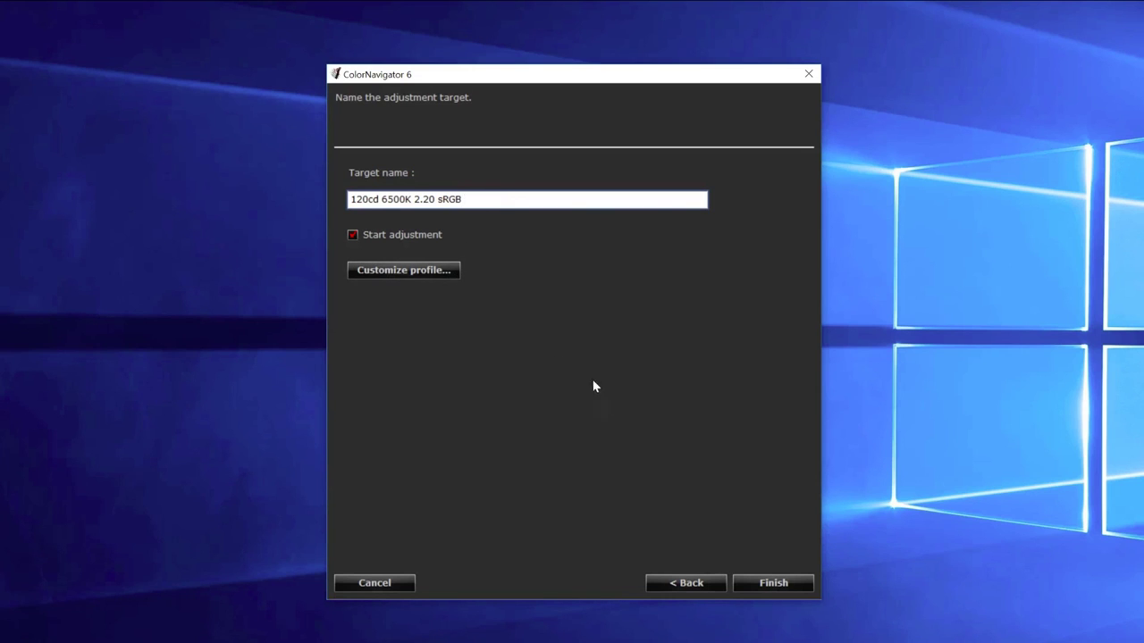
{"action": "left_click", "coordinate": [776, 582]}
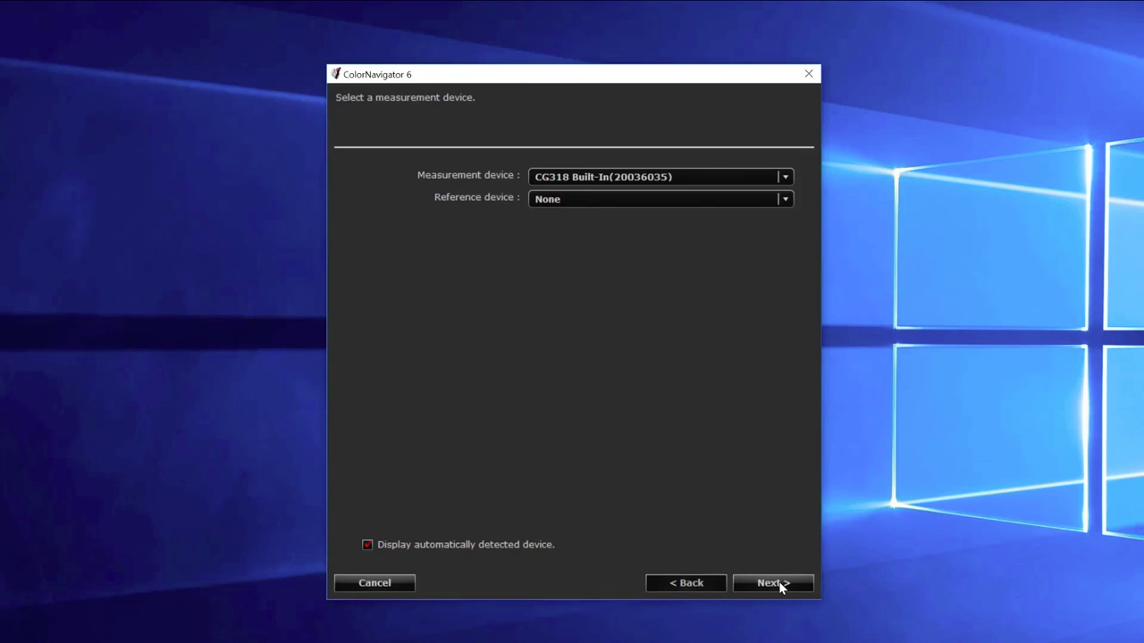
Choose the CG318 built-in sensor as the measurement device and None as the reference device.
{"action": "left_click", "coordinate": [774, 583]}
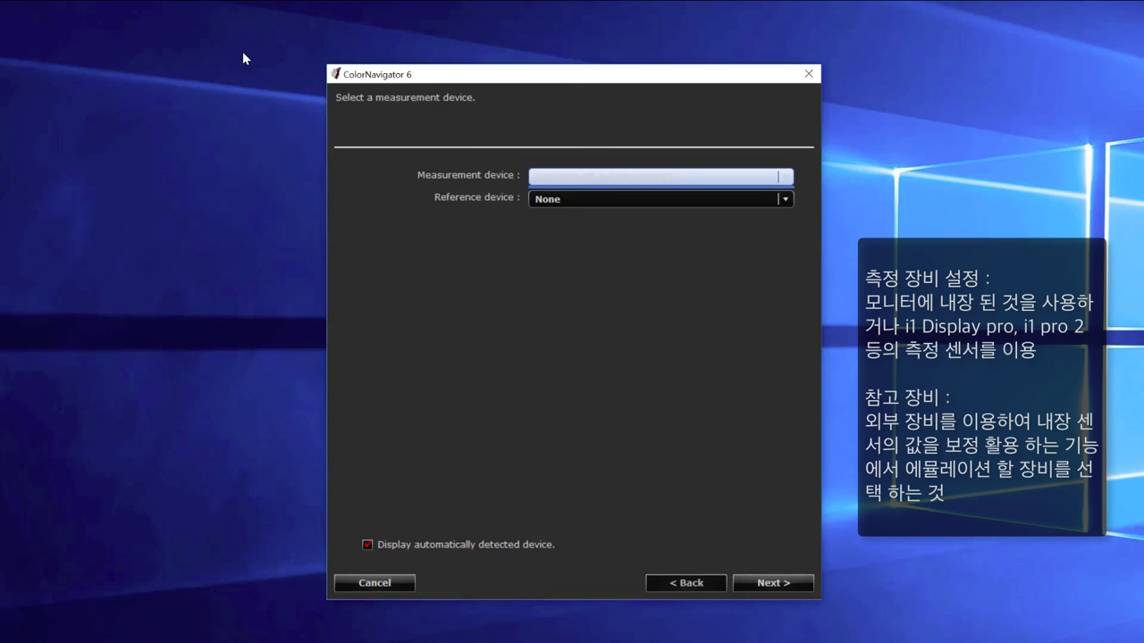
{"action": "key", "text": "alt+Down"}
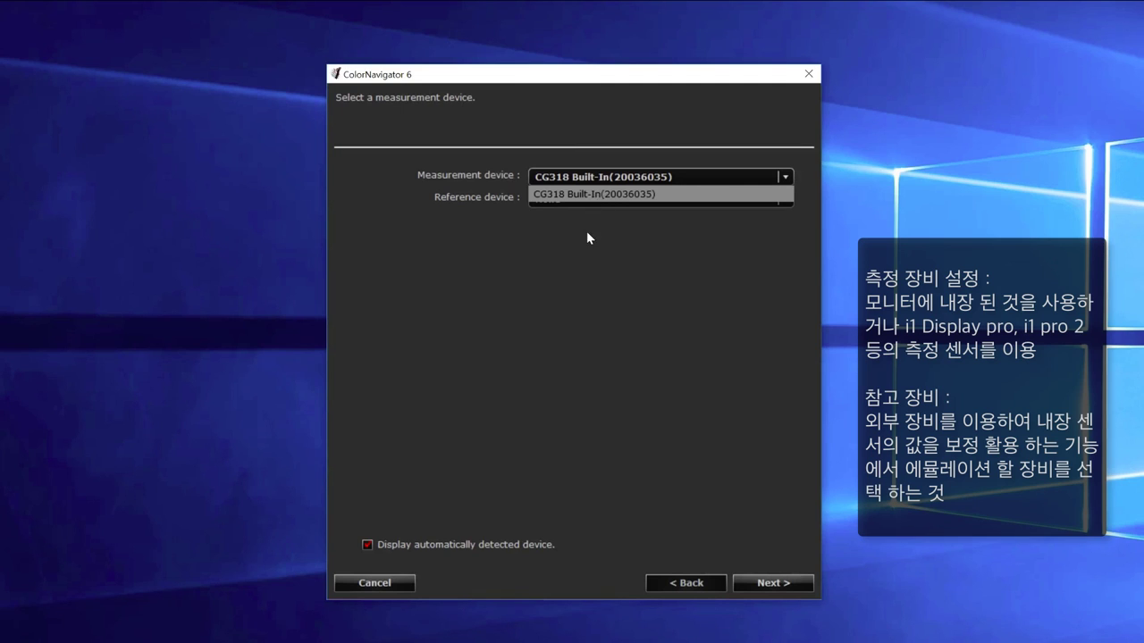
{"action": "key", "text": "Down"}
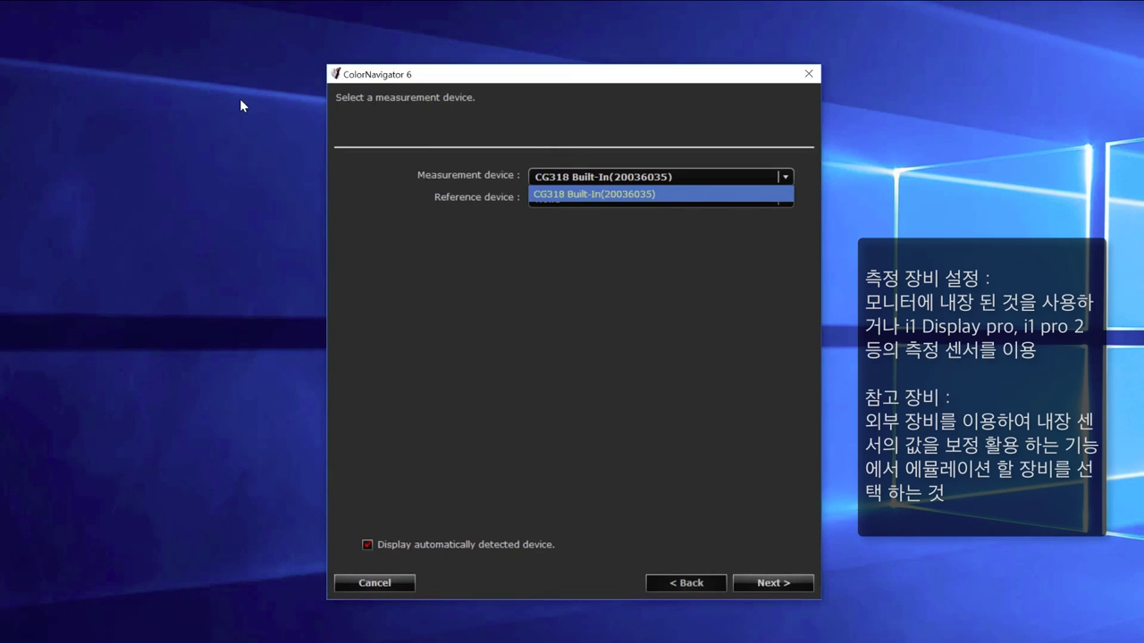
{"action": "left_click", "coordinate": [563, 235]}
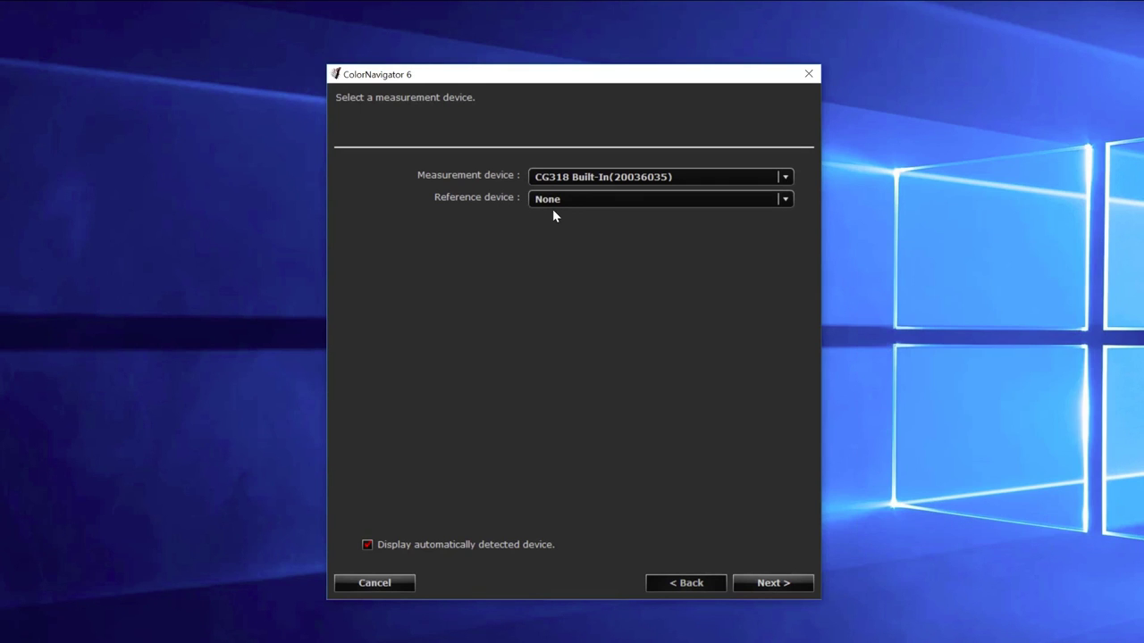
{"action": "left_click", "coordinate": [580, 203]}
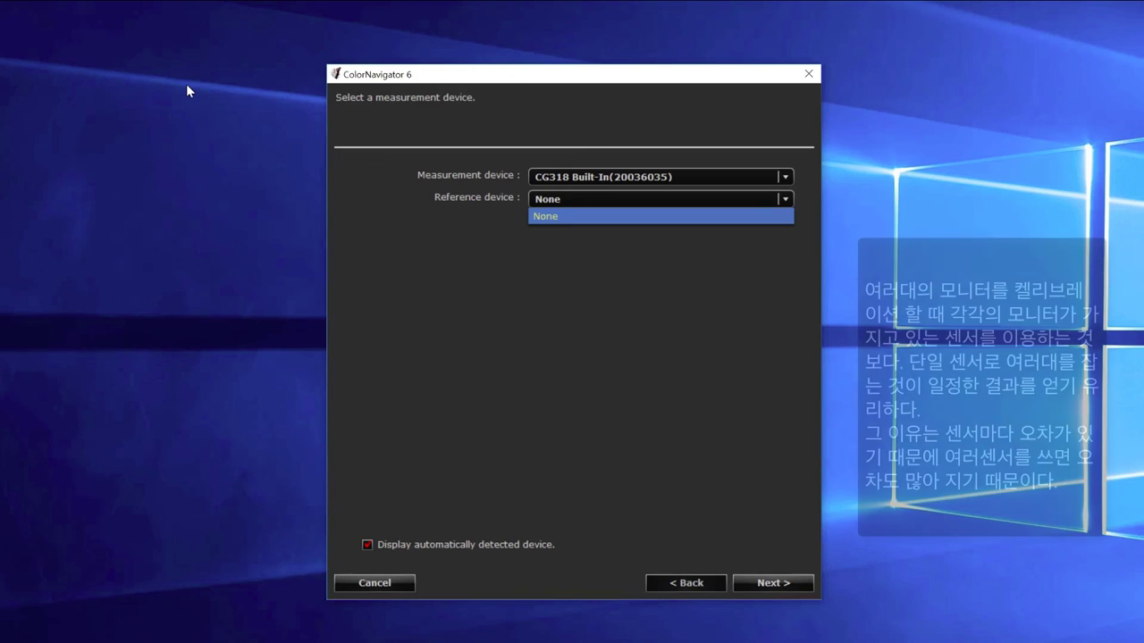
{"action": "left_click", "coordinate": [485, 227]}
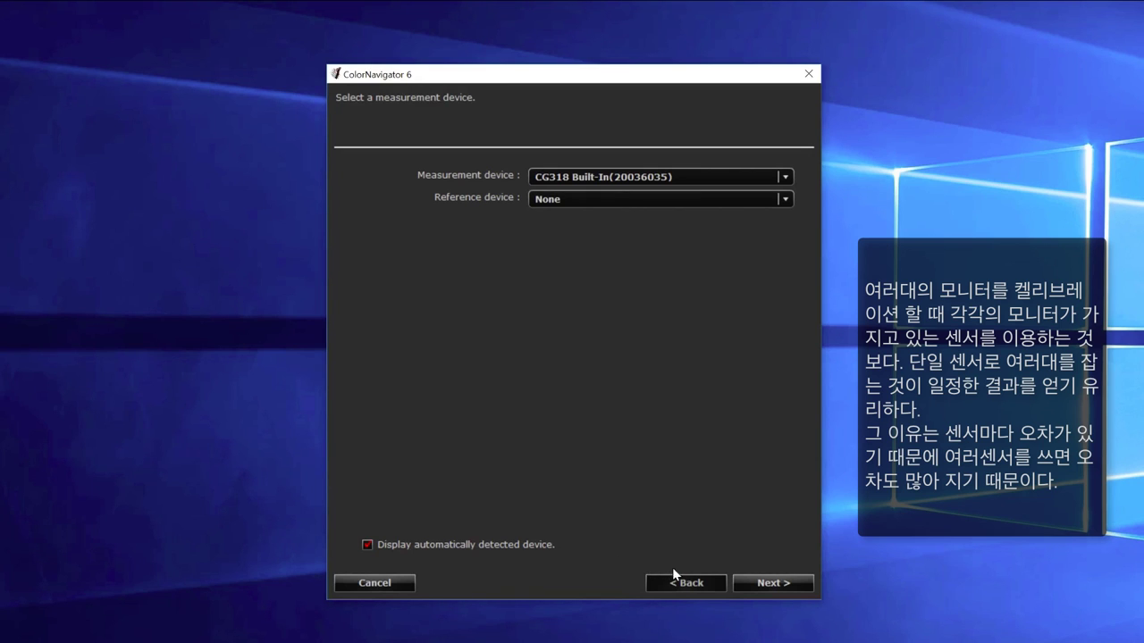
Confirm the measurement device and run the monitor adjustment with the built-in sensor.
{"action": "left_click", "coordinate": [751, 586]}
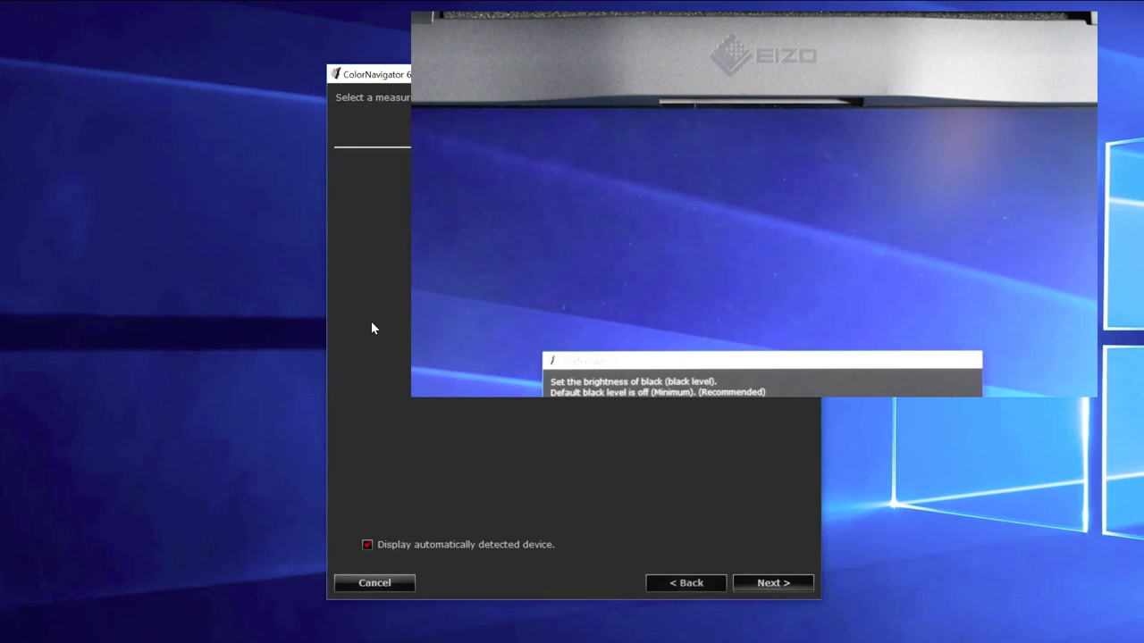
{"action": "key", "text": "Return"}
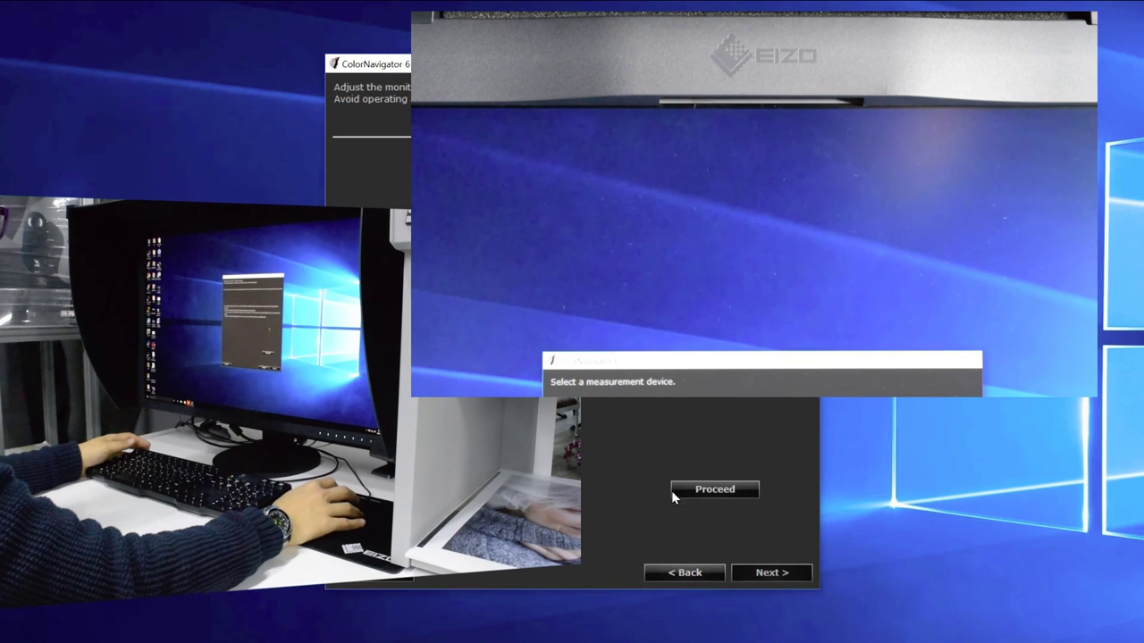
{"action": "left_click", "coordinate": [711, 492]}
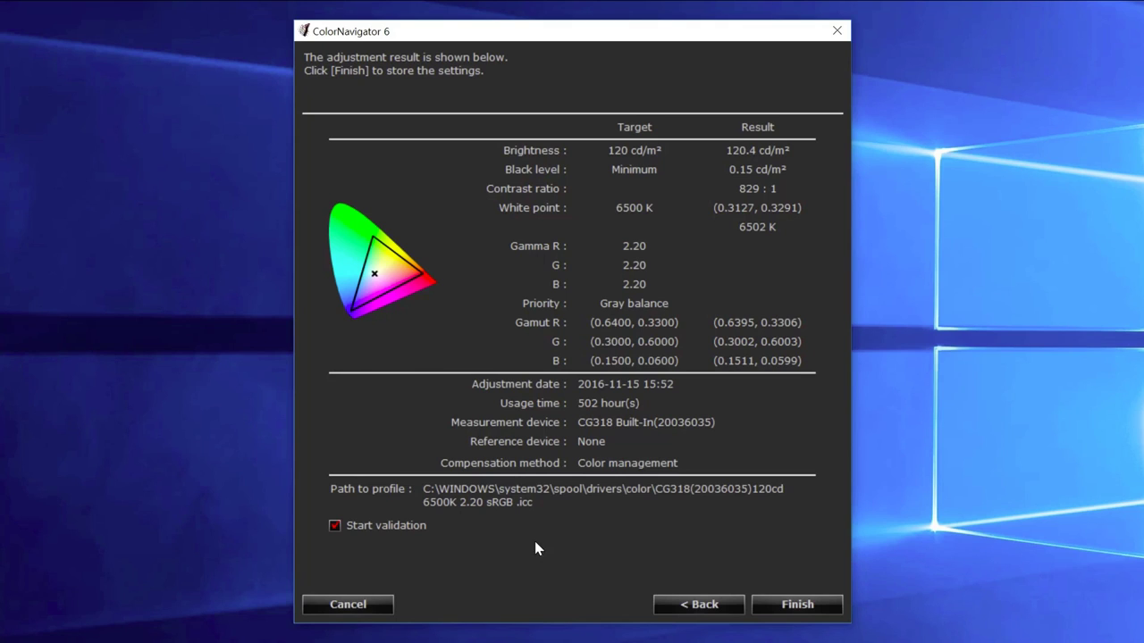
Disable Start validation and finish the adjustment to store its settings.
{"action": "left_click", "coordinate": [335, 527]}
{"action": "left_click", "coordinate": [334, 526]}
{"action": "left_click", "coordinate": [803, 603]}
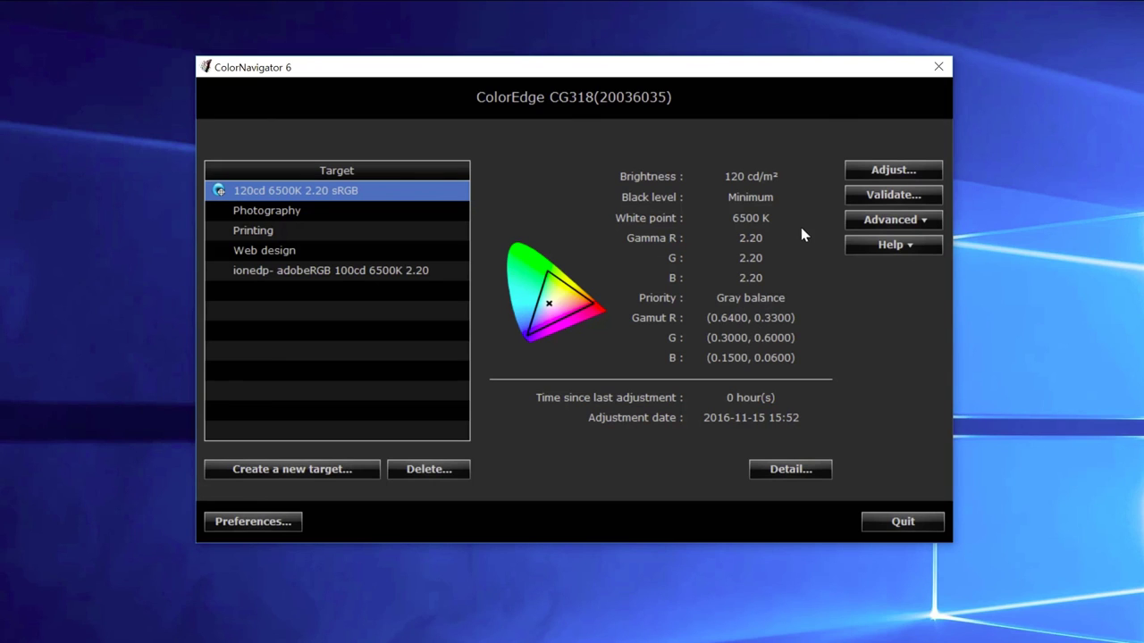
Readjust the 120cd 6500K 2.20 sRGB target with the CG318 built-in sensor, reference device None, and store the result.
{"action": "left_click", "coordinate": [901, 172]}
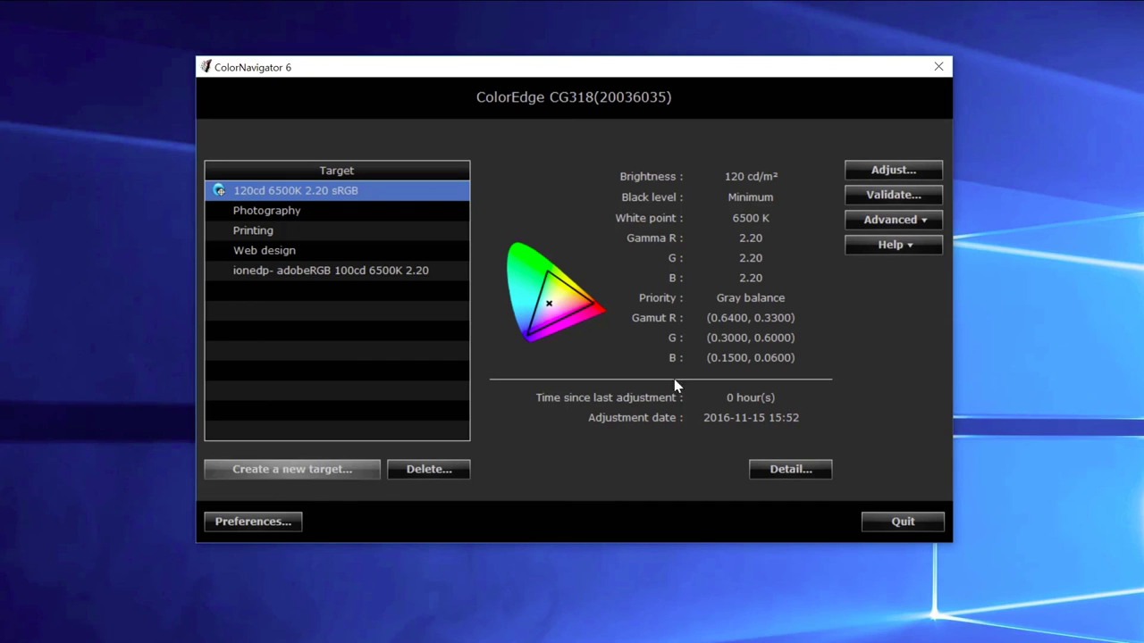
{"action": "left_click", "coordinate": [909, 169]}
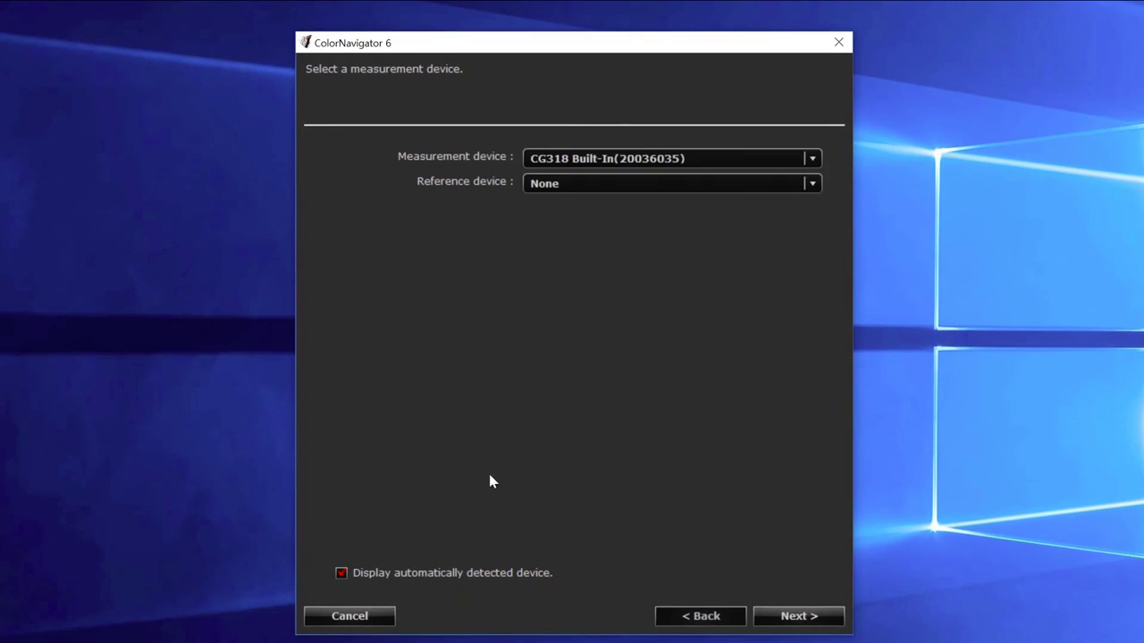
{"action": "left_click", "coordinate": [649, 161]}
{"action": "key", "text": "Return"}
{"action": "key", "text": "Tab"}
{"action": "key", "text": "alt+Down"}
{"action": "key", "text": "Return"}
{"action": "left_click", "coordinate": [789, 620]}
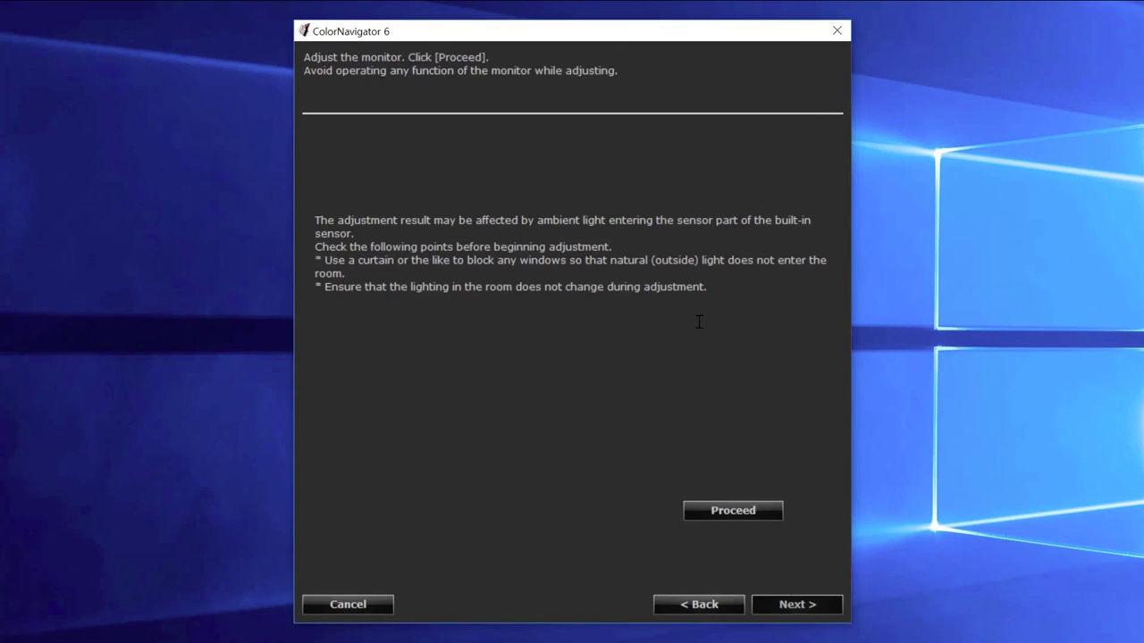
{"action": "left_click", "coordinate": [736, 515]}
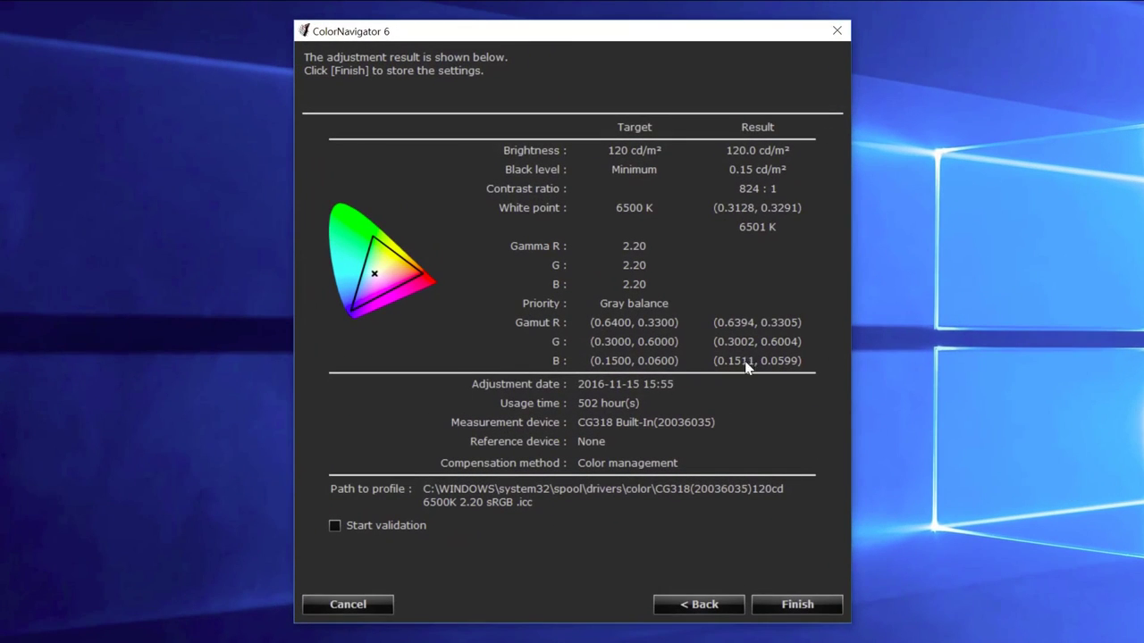
{"action": "left_click", "coordinate": [797, 605]}
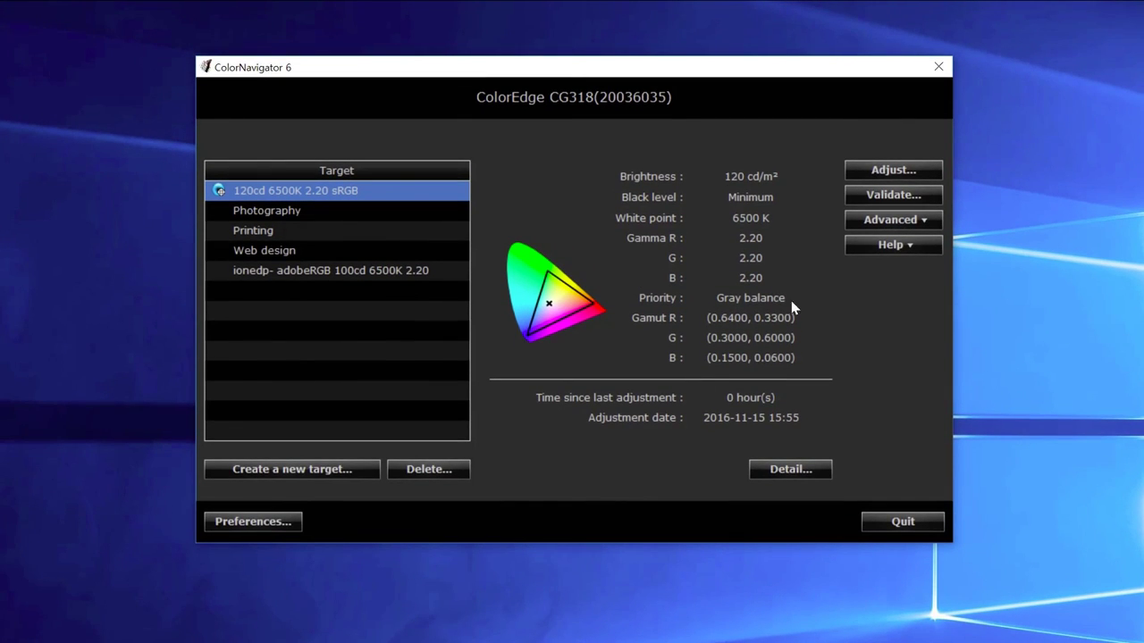
Open manual adjustment for the 120cd 6500K 2.20 sRGB target and reposition its window.
{"action": "left_click", "coordinate": [876, 225]}
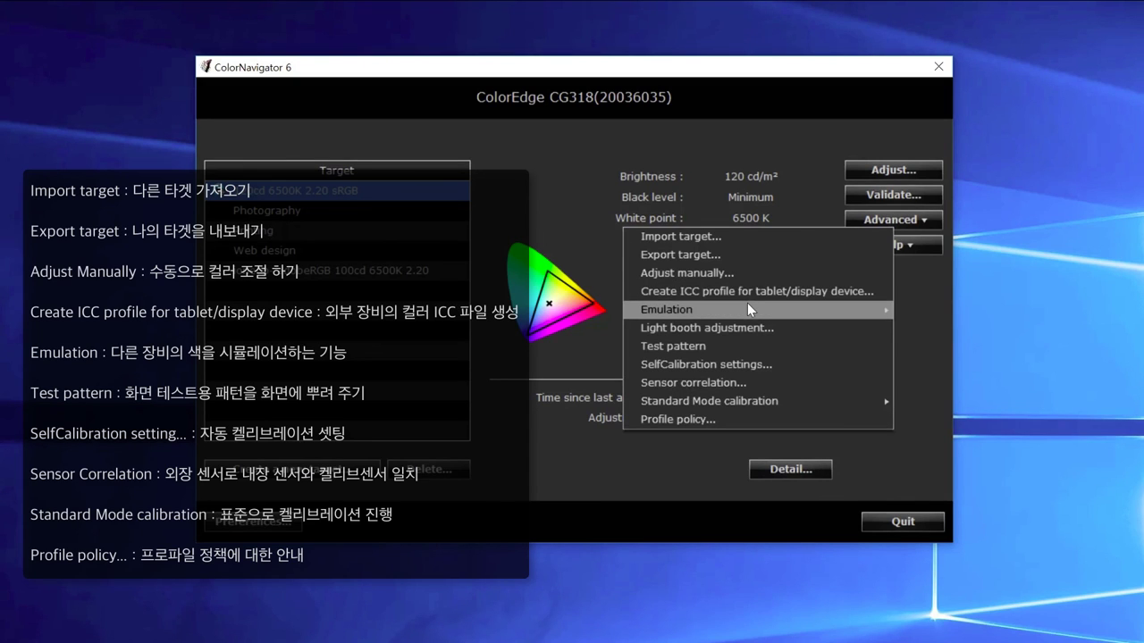
{"action": "mouse_move", "coordinate": [788, 308]}
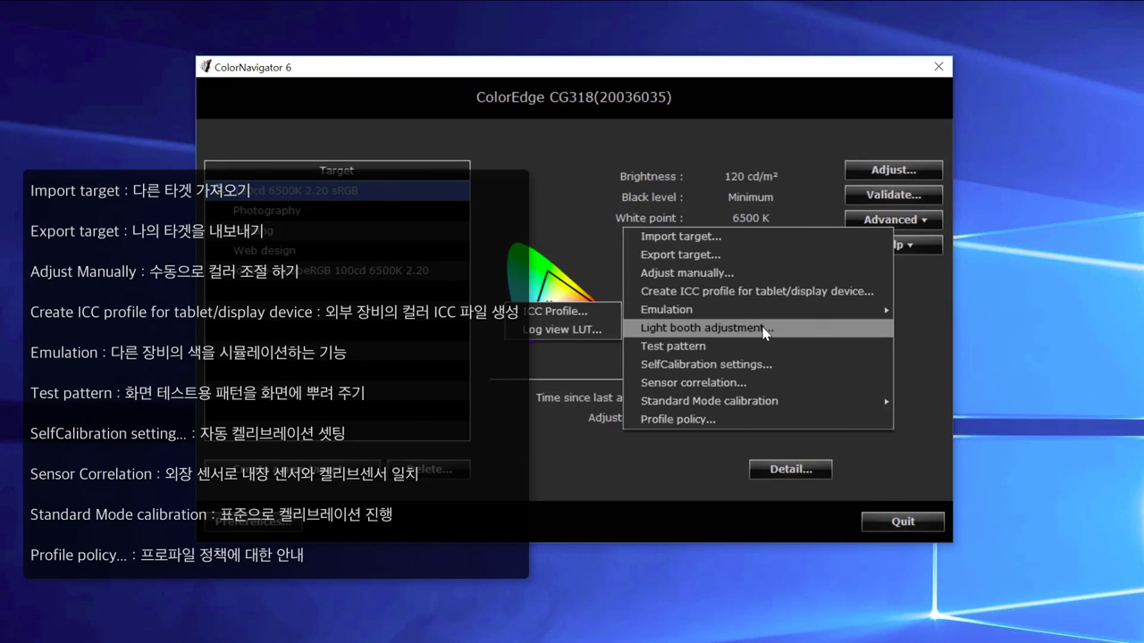
{"action": "left_click", "coordinate": [890, 221]}
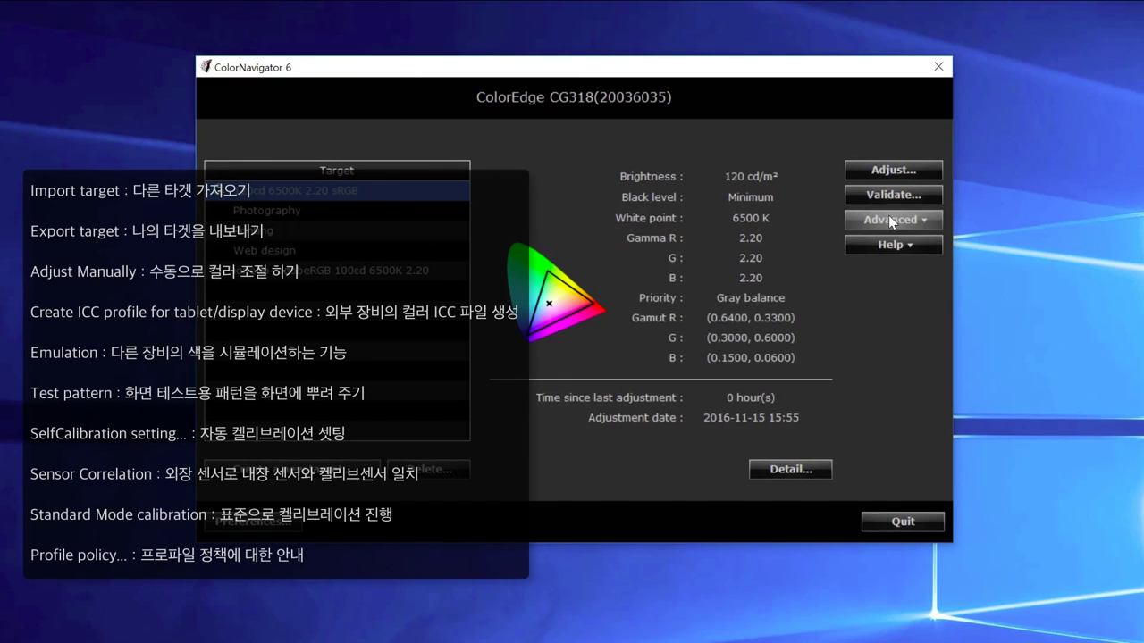
{"action": "key", "text": "space"}
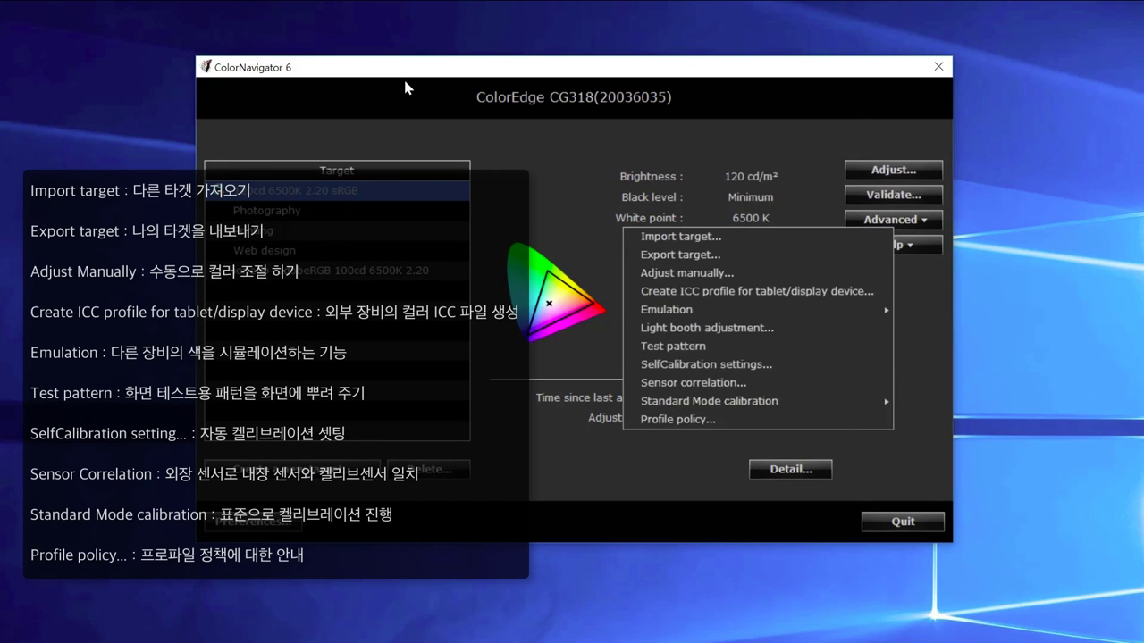
{"action": "left_click", "coordinate": [690, 271]}
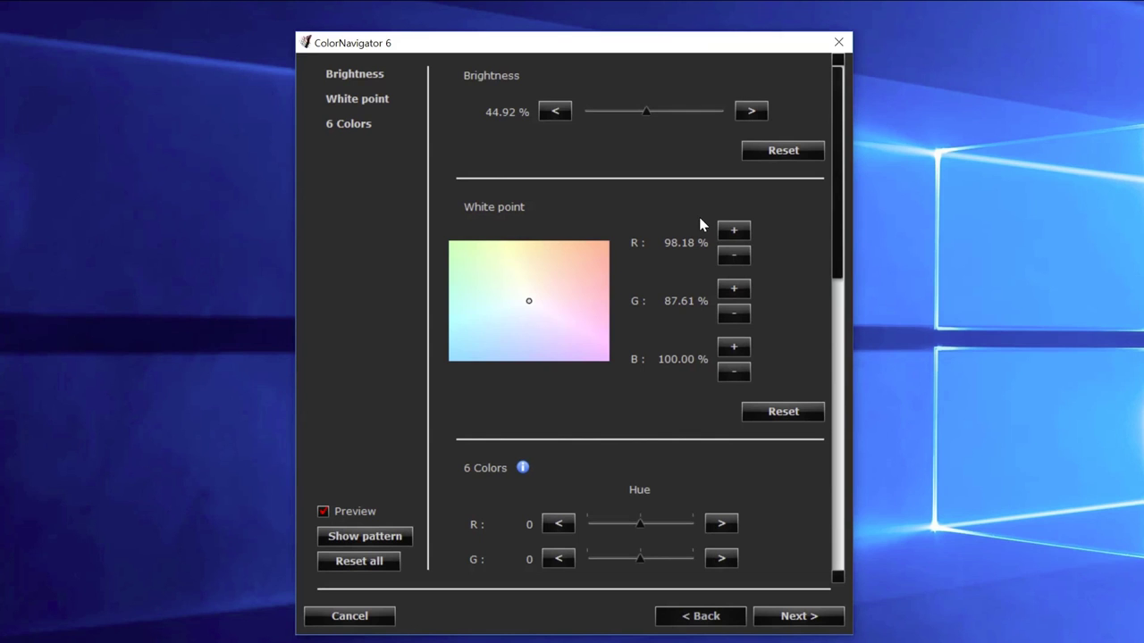
{"action": "left_click_drag", "start_coordinate": [664, 46], "coordinate": [1088, 2]}
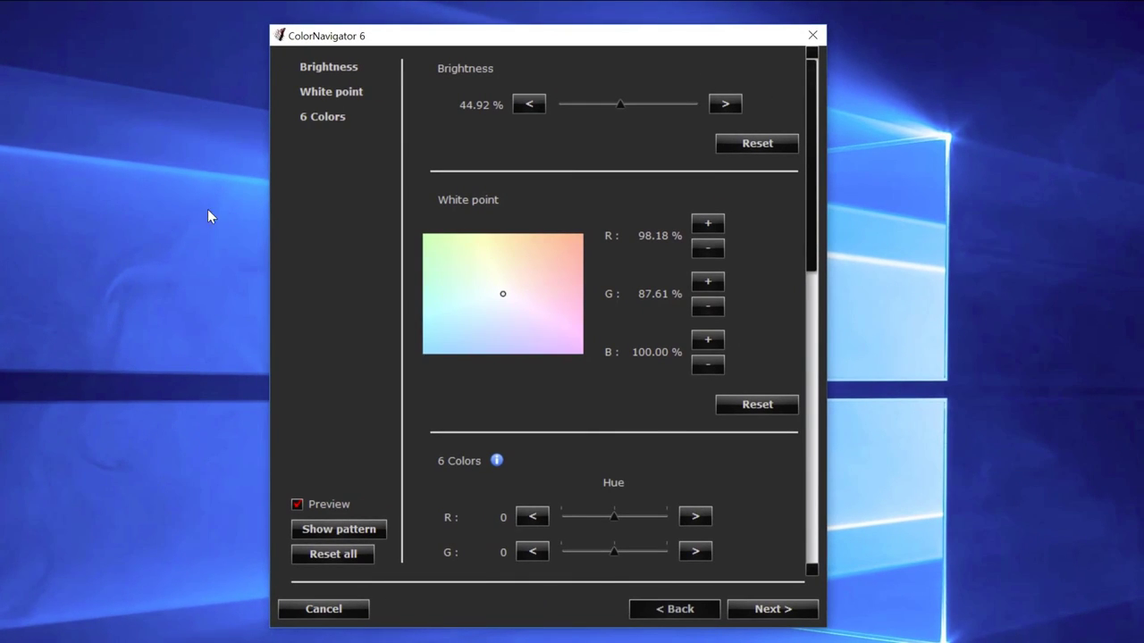
Set the manual adjustment's brightness to 44.59 %.
{"action": "left_click", "coordinate": [725, 105]}
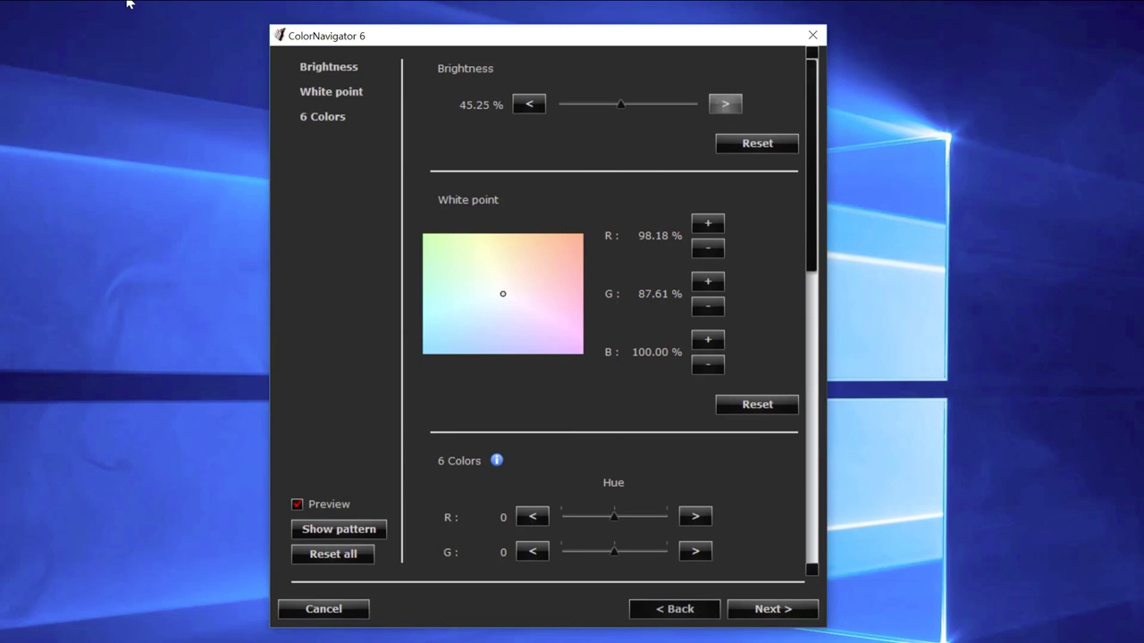
{"action": "left_click", "coordinate": [724, 105]}
{"action": "left_click", "coordinate": [725, 104]}
{"action": "mouse_move", "coordinate": [623, 109]}
{"action": "left_mouse_down"}
{"action": "mouse_move", "coordinate": [671, 112]}
{"action": "mouse_move", "coordinate": [590, 112]}
{"action": "mouse_move", "coordinate": [619, 110]}
{"action": "left_mouse_up"}
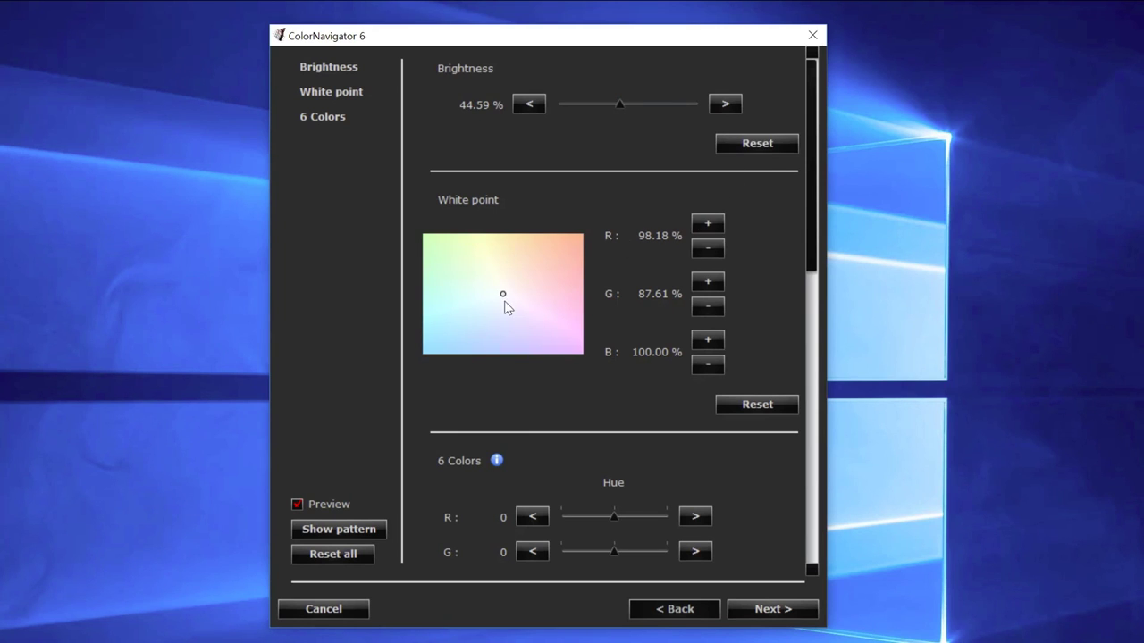
Shift the white point by adjusting its red gain to 97.85 % and its green gain to 89.06 %.
{"action": "mouse_move", "coordinate": [503, 295]}
{"action": "left_mouse_down"}
{"action": "mouse_move", "coordinate": [530, 283]}
{"action": "mouse_move", "coordinate": [509, 295]}
{"action": "mouse_move", "coordinate": [478, 280]}
{"action": "mouse_move", "coordinate": [473, 319]}
{"action": "mouse_move", "coordinate": [505, 322]}
{"action": "mouse_move", "coordinate": [503, 293]}
{"action": "left_mouse_up"}
{"action": "left_click", "coordinate": [708, 248]}
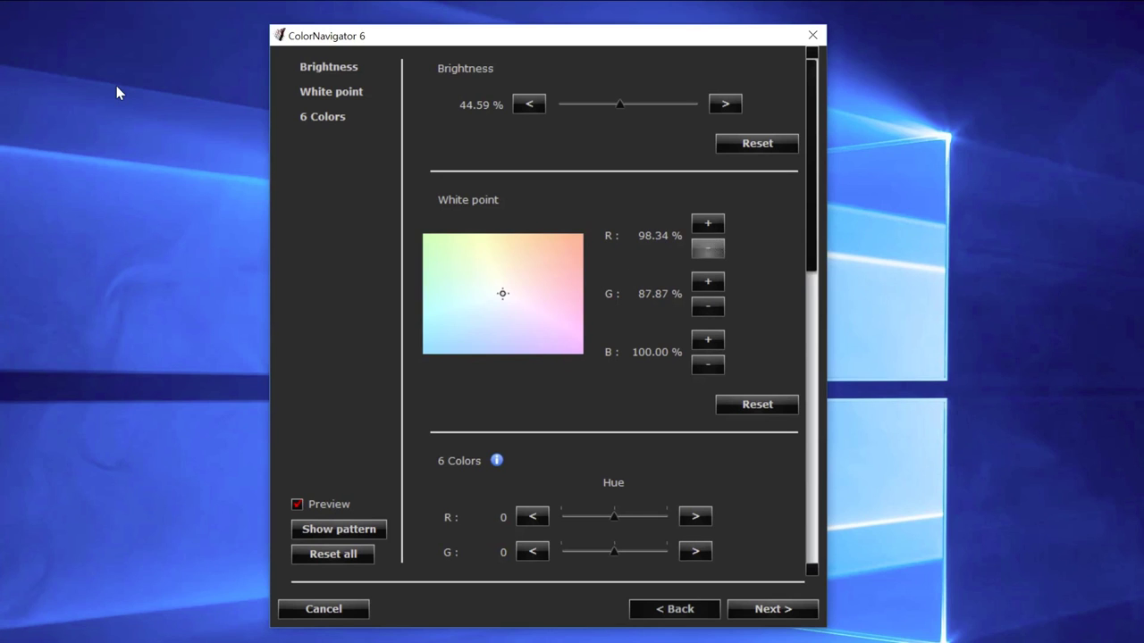
{"action": "left_click", "coordinate": [708, 249]}
{"action": "left_click", "coordinate": [708, 248]}
{"action": "left_click", "coordinate": [708, 248]}
{"action": "left_click", "coordinate": [708, 223]}
{"action": "left_click", "coordinate": [707, 282]}
{"action": "left_click", "coordinate": [708, 282]}
{"action": "left_click", "coordinate": [708, 282]}
{"action": "left_click", "coordinate": [708, 282]}
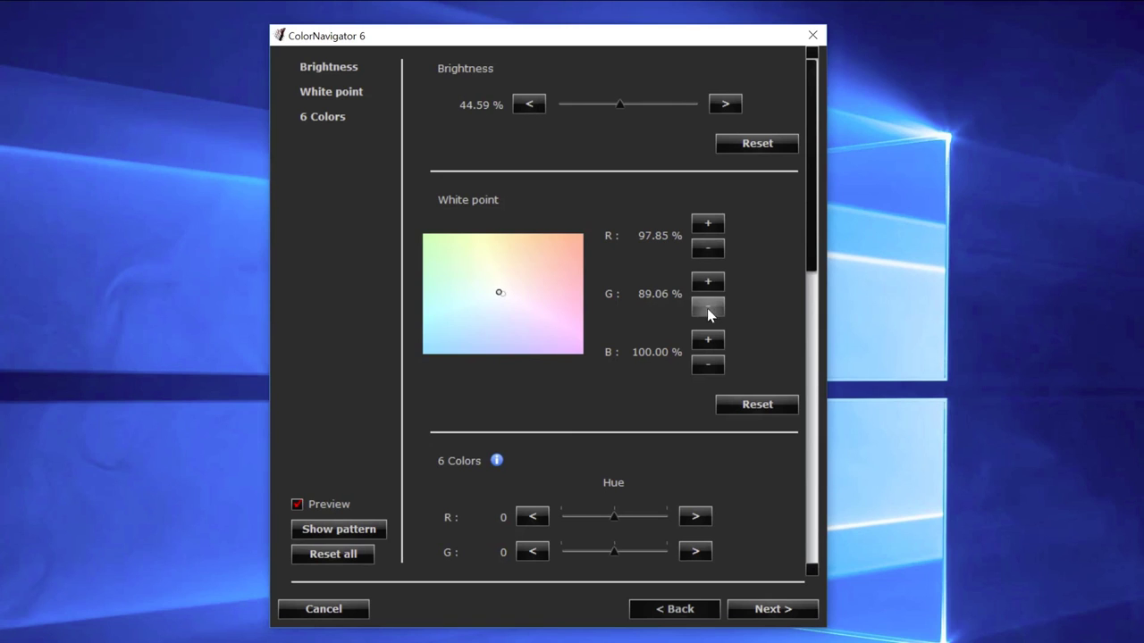
Fine-tune the white point to R 97.69 %, G 86.86 % and B 100.00 %.
{"action": "left_click", "coordinate": [708, 307]}
{"action": "left_click", "coordinate": [708, 306]}
{"action": "left_click", "coordinate": [708, 340]}
{"action": "left_click", "coordinate": [708, 339]}
{"action": "left_click", "coordinate": [707, 339]}
{"action": "left_click", "coordinate": [708, 339]}
{"action": "left_click", "coordinate": [708, 368]}
{"action": "left_click", "coordinate": [708, 369]}
{"action": "left_click", "coordinate": [708, 368]}
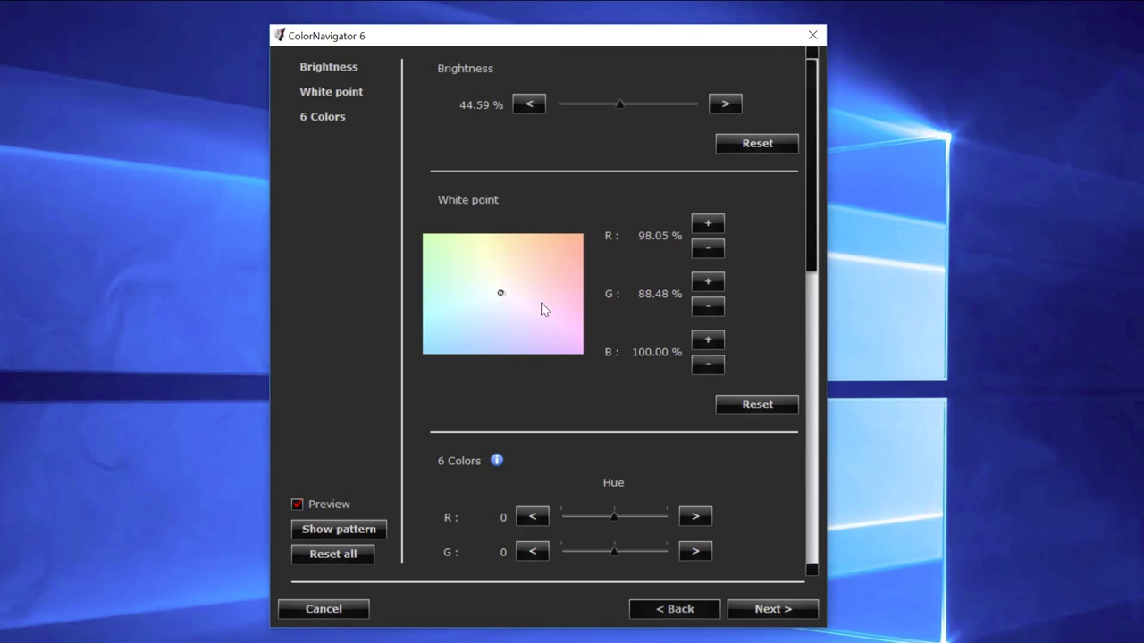
{"action": "mouse_move", "coordinate": [501, 295]}
{"action": "left_mouse_down"}
{"action": "mouse_move", "coordinate": [524, 314]}
{"action": "mouse_move", "coordinate": [504, 295]}
{"action": "left_mouse_up"}
Set the red hue in the 6 Colors adjustment to 3.
{"action": "scroll", "coordinate": [637, 416], "scroll_direction": "down", "scroll_amount": 4}
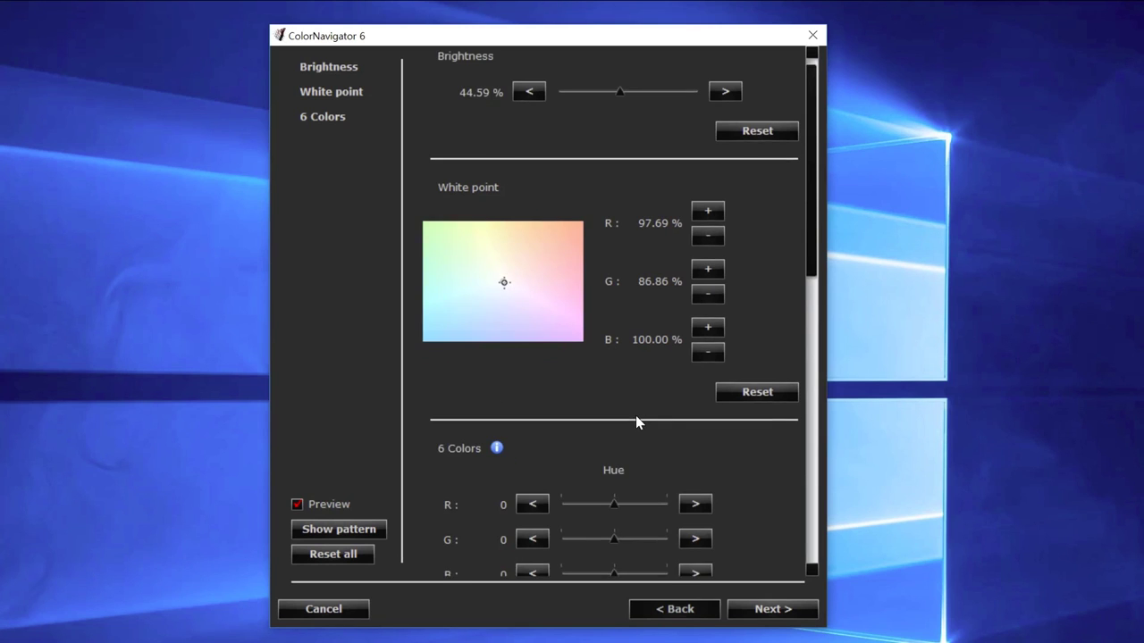
{"action": "scroll", "coordinate": [635, 414], "scroll_direction": "down", "scroll_amount": 8}
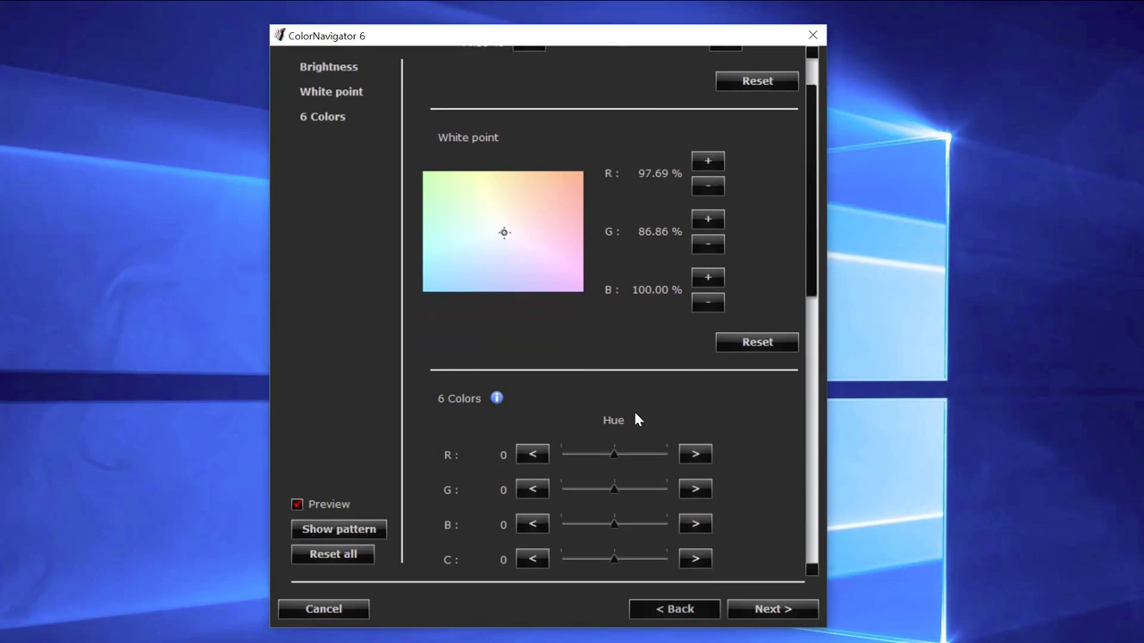
{"action": "scroll", "coordinate": [633, 414], "scroll_direction": "down", "scroll_amount": 9}
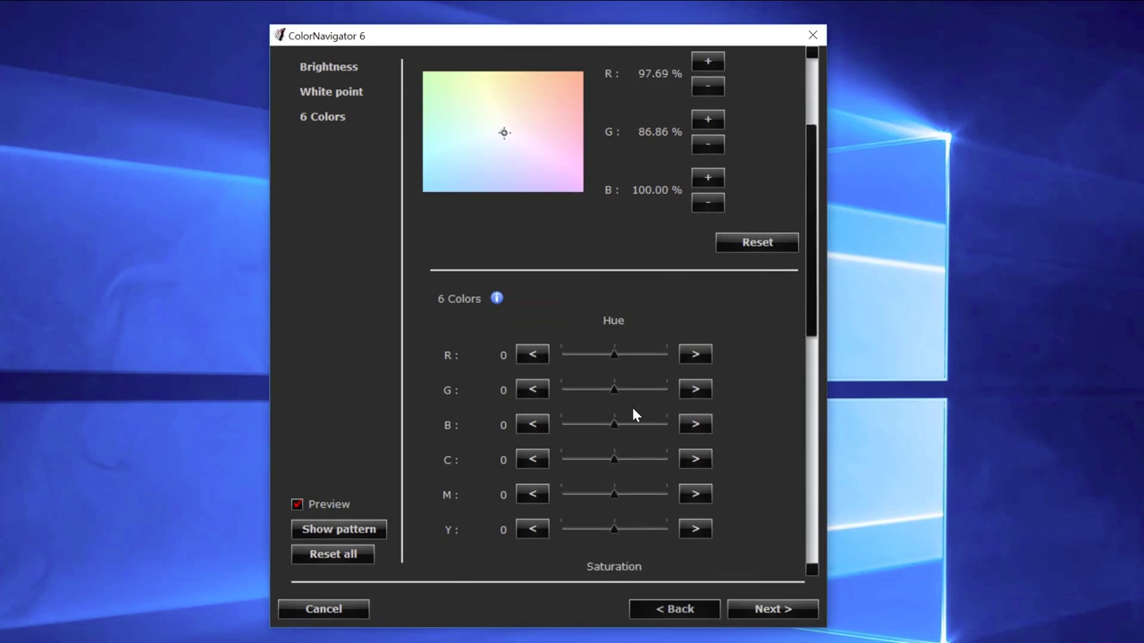
{"action": "scroll", "coordinate": [632, 412], "scroll_direction": "down", "scroll_amount": 8}
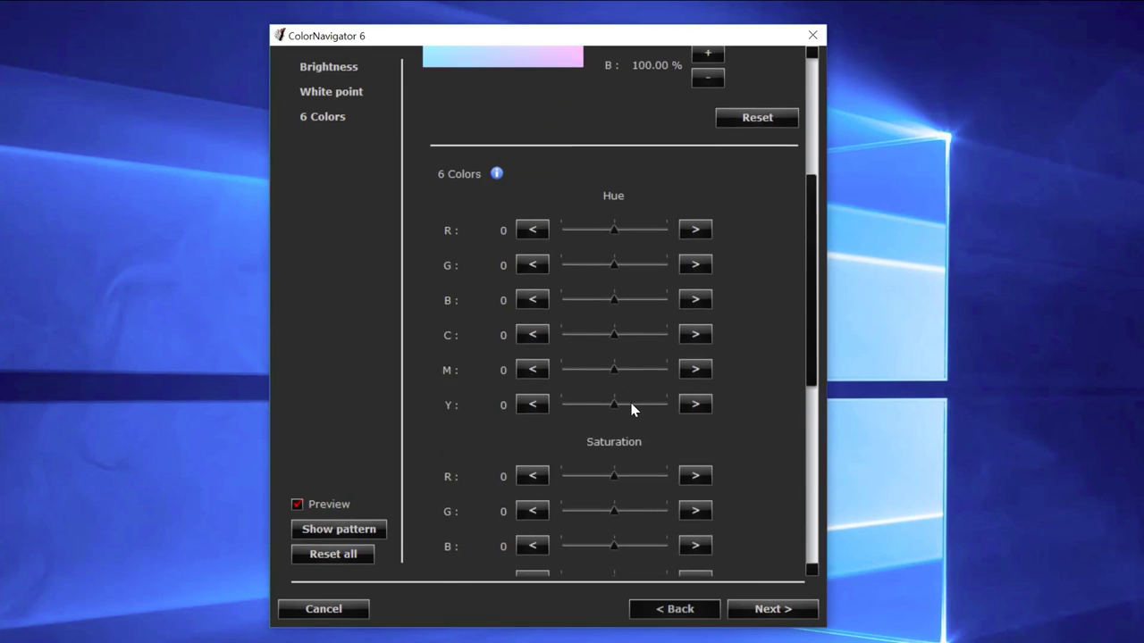
{"action": "scroll", "coordinate": [631, 409], "scroll_direction": "down", "scroll_amount": 2}
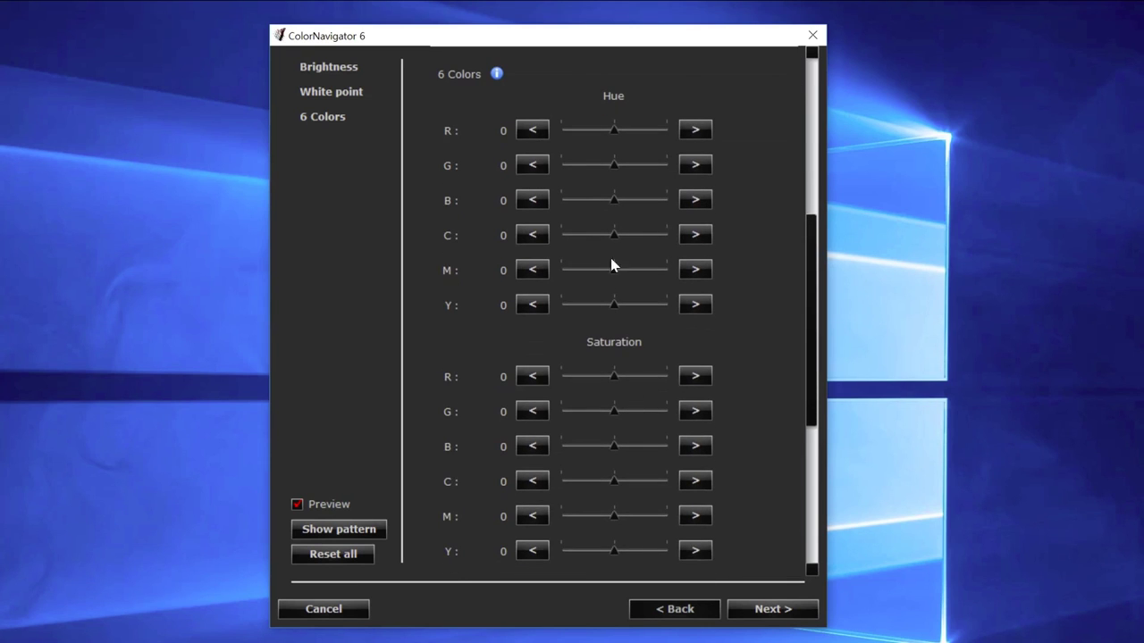
{"action": "left_click", "coordinate": [533, 130]}
{"action": "left_click", "coordinate": [532, 131]}
{"action": "left_click", "coordinate": [688, 134]}
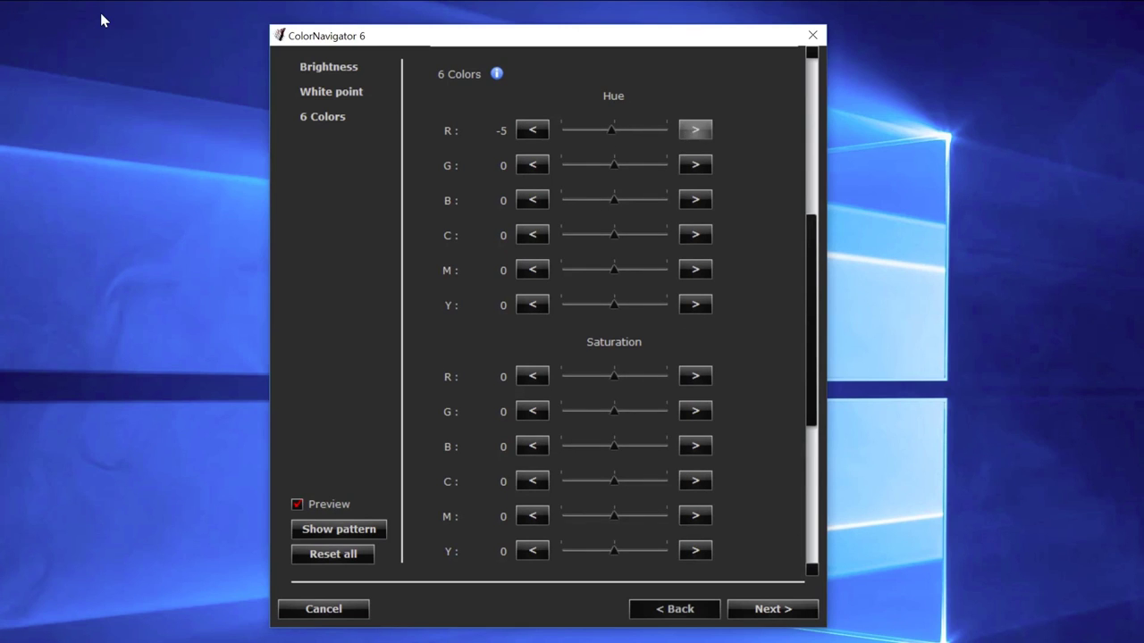
{"action": "key", "text": "space"}
{"action": "key", "text": "space"}
{"action": "key", "text": "space"}
{"action": "key", "text": "space"}
{"action": "key", "text": "space"}
{"action": "key", "text": "space"}
Set the 6 Colors hue of green to -11 and of blue to -6.
{"action": "left_click", "coordinate": [628, 166]}
{"action": "mouse_move", "coordinate": [611, 199]}
{"action": "left_mouse_down"}
{"action": "mouse_move", "coordinate": [628, 200]}
{"action": "mouse_move", "coordinate": [608, 204]}
{"action": "left_mouse_up"}
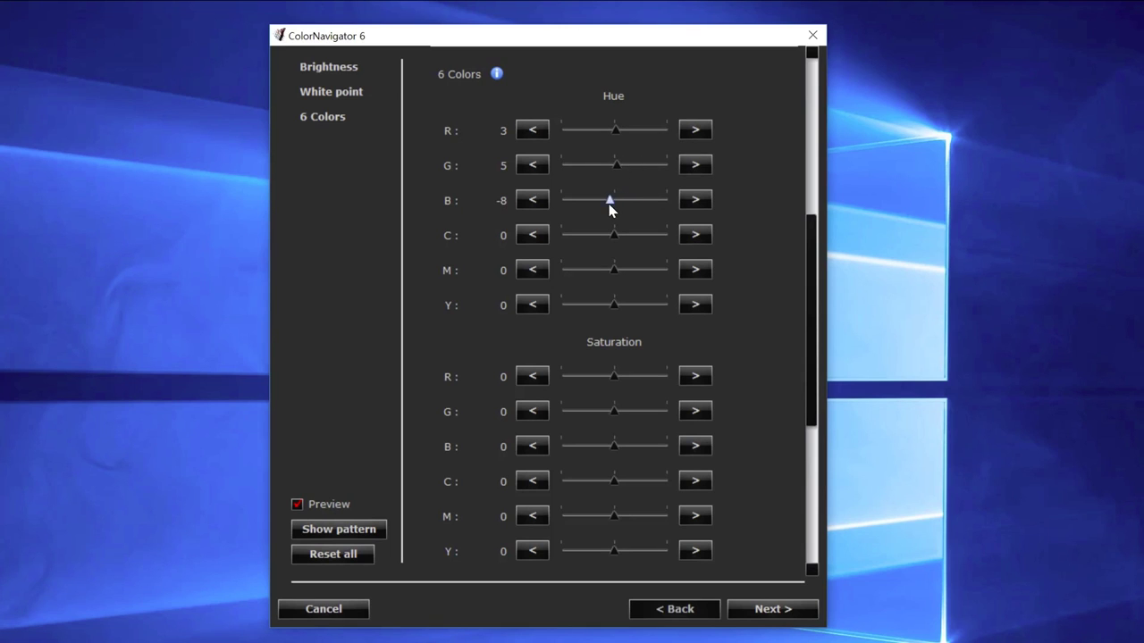
{"action": "left_click", "coordinate": [639, 167]}
{"action": "mouse_move", "coordinate": [620, 165]}
{"action": "left_mouse_down"}
{"action": "mouse_move", "coordinate": [634, 166]}
{"action": "mouse_move", "coordinate": [610, 169]}
{"action": "mouse_move", "coordinate": [610, 181]}
{"action": "left_mouse_up"}
{"action": "mouse_move", "coordinate": [613, 269]}
{"action": "left_mouse_down"}
{"action": "mouse_move", "coordinate": [629, 270]}
{"action": "mouse_move", "coordinate": [613, 270]}
{"action": "left_mouse_up"}
Set the 6 Colors saturation of red and green to 2, and examine the Lightness controls for all six colors.
{"action": "left_click_drag", "start_coordinate": [604, 379], "coordinate": [621, 417]}
{"action": "scroll", "coordinate": [620, 411], "scroll_direction": "down", "scroll_amount": 3}
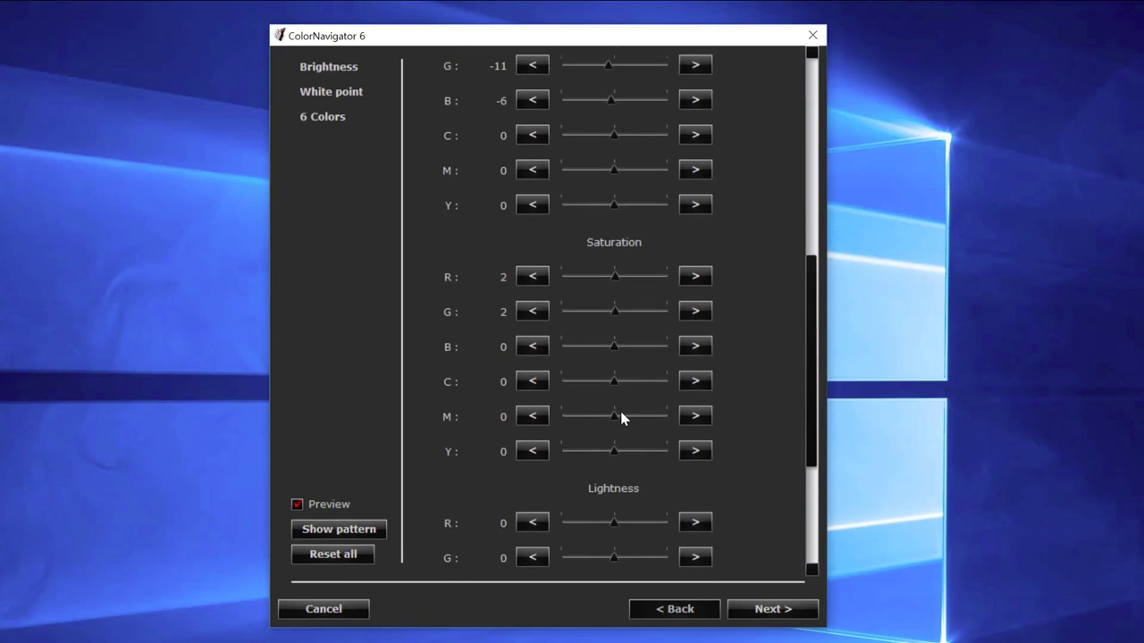
{"action": "scroll", "coordinate": [620, 411], "scroll_direction": "down", "scroll_amount": 3}
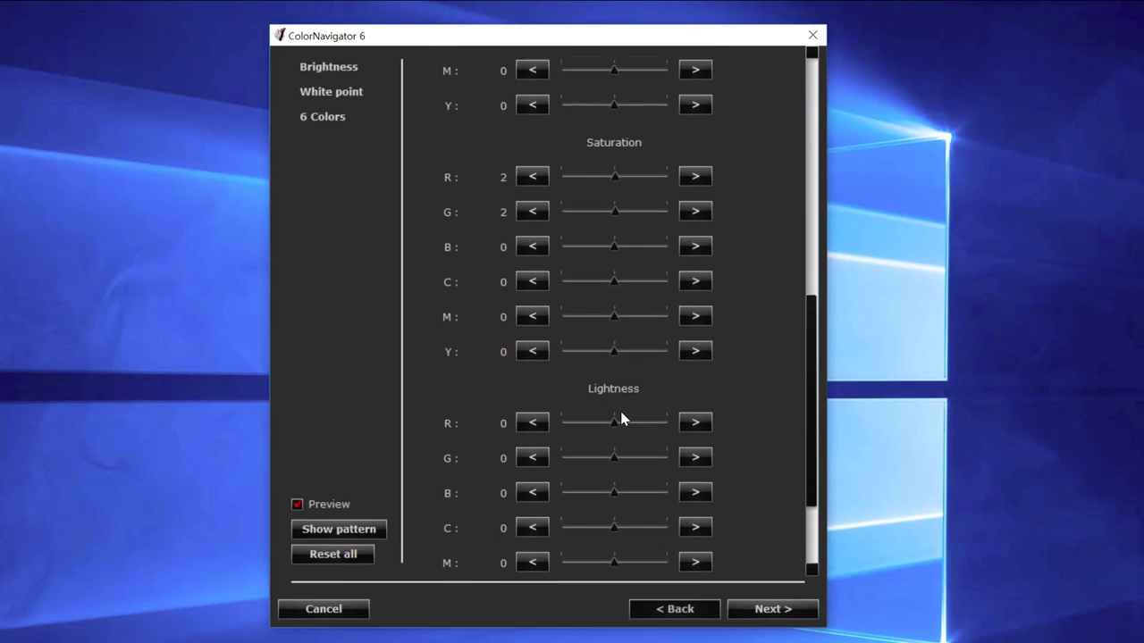
{"action": "scroll", "coordinate": [620, 411], "scroll_direction": "down", "scroll_amount": 3}
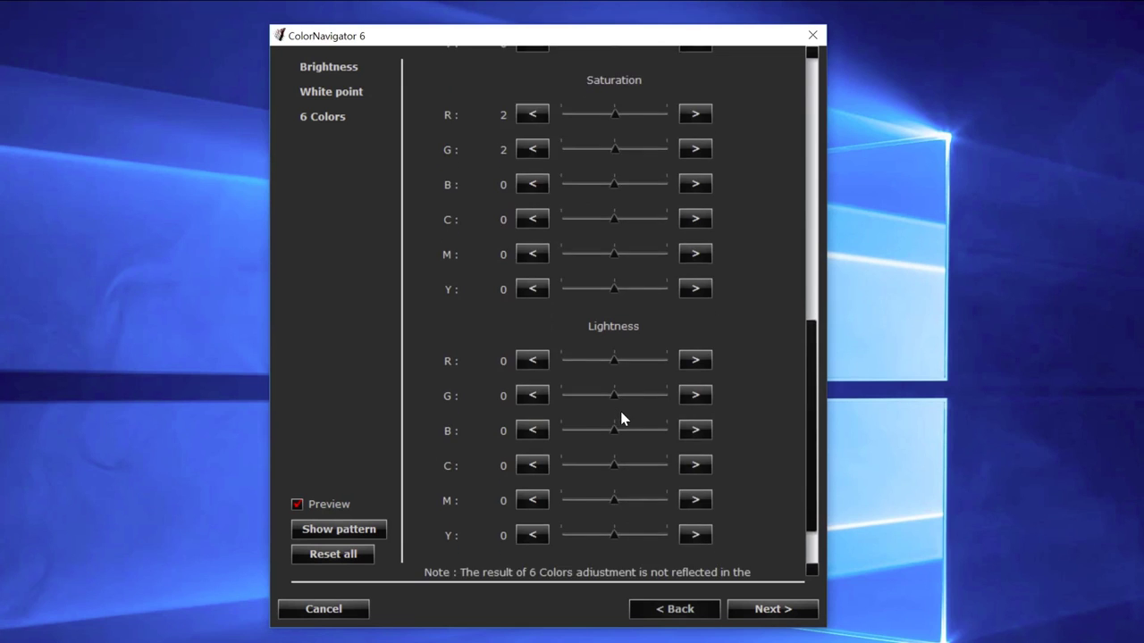
{"action": "scroll", "coordinate": [618, 406], "scroll_direction": "down", "scroll_amount": 1}
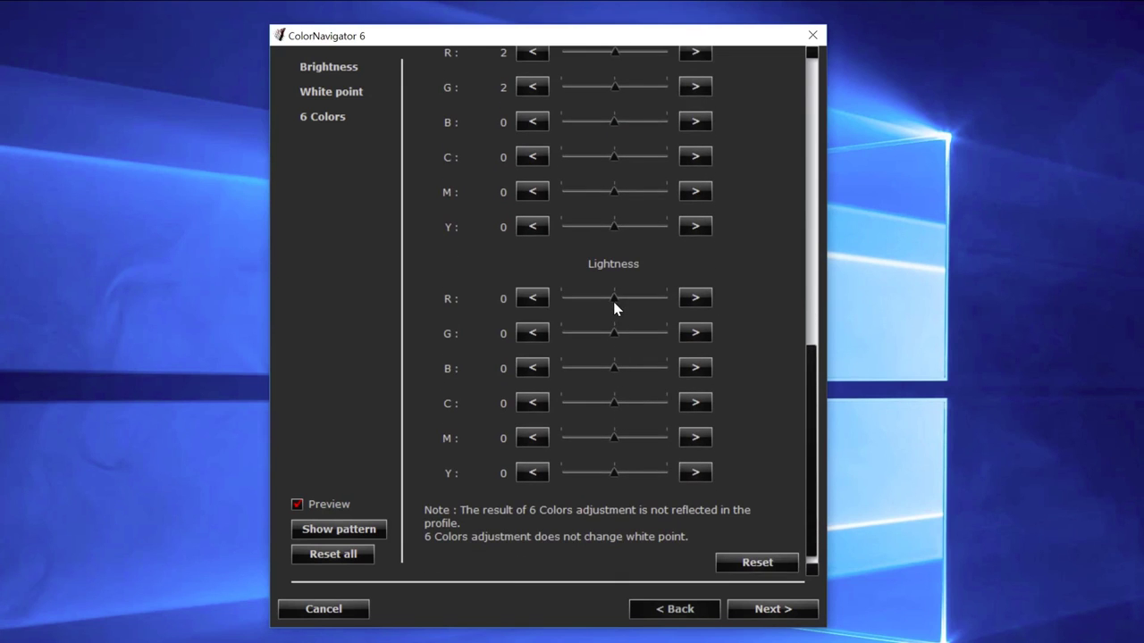
{"action": "left_click_drag", "start_coordinate": [614, 296], "coordinate": [613, 333]}
{"action": "scroll", "coordinate": [616, 351], "scroll_direction": "down", "scroll_amount": 1}
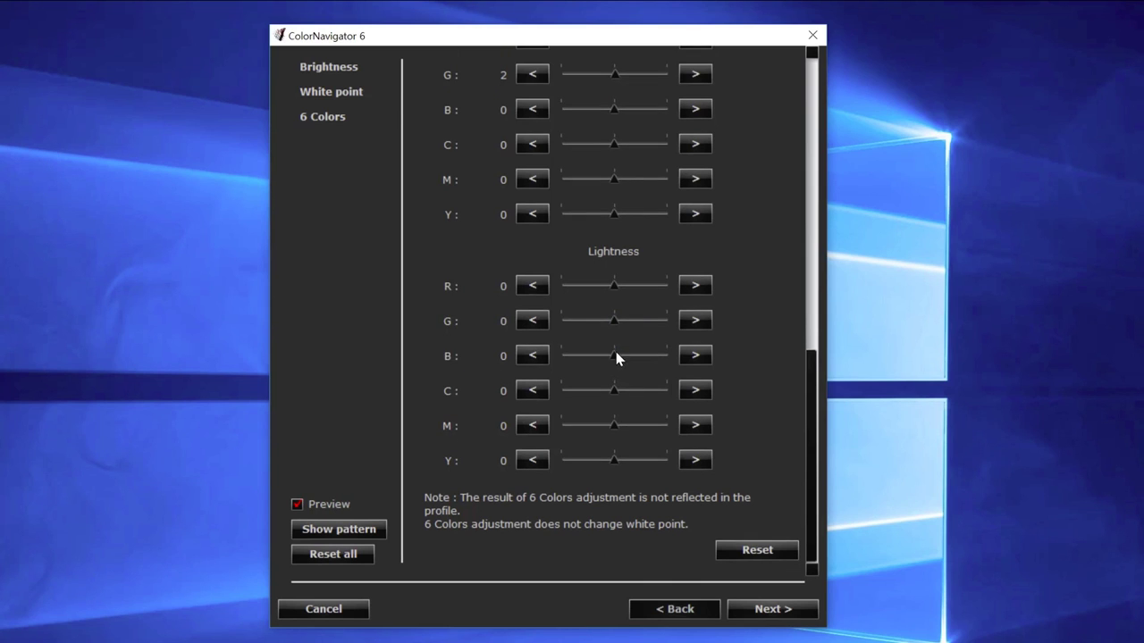